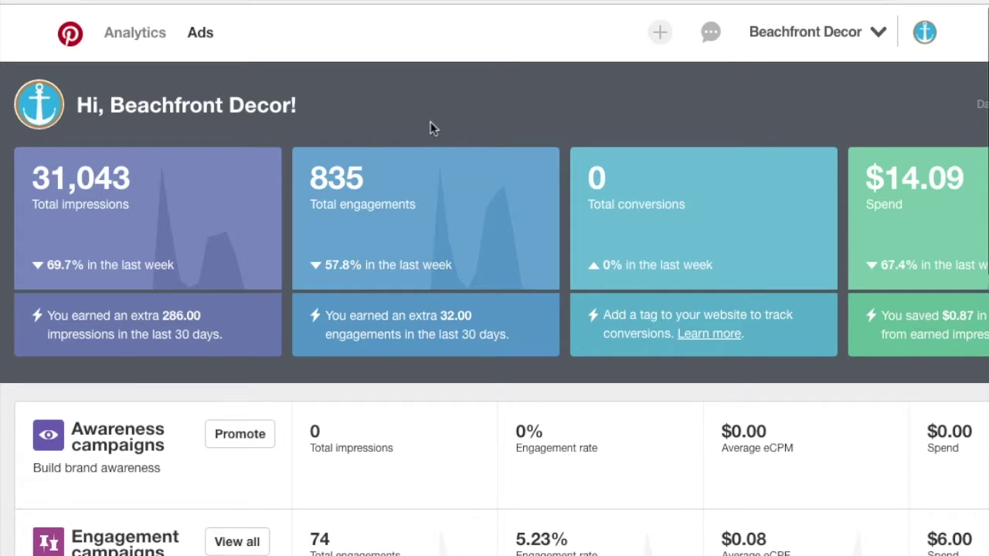
- Open the traffic campaigns page and start creating a new campaign
left_click(195, 32)
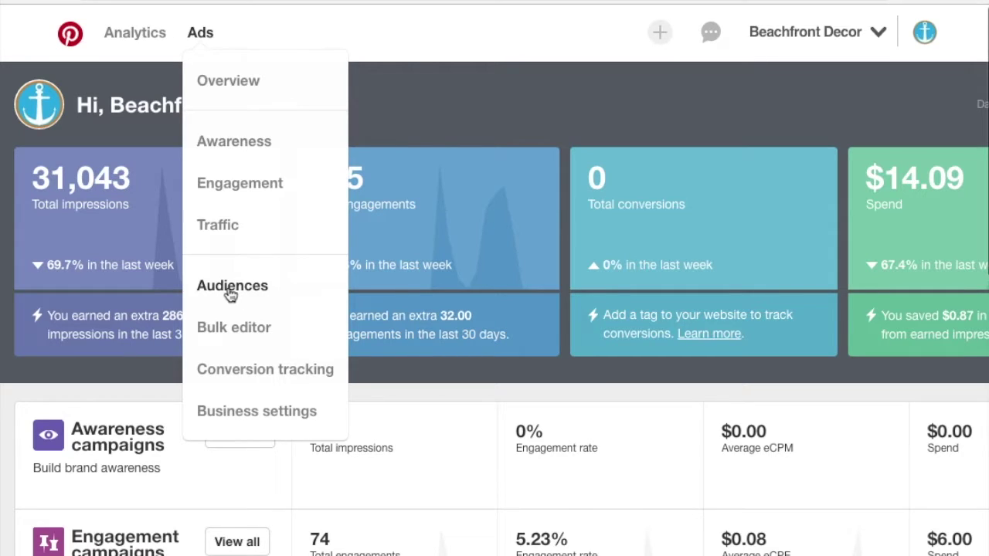
mouse_move(601, 173)
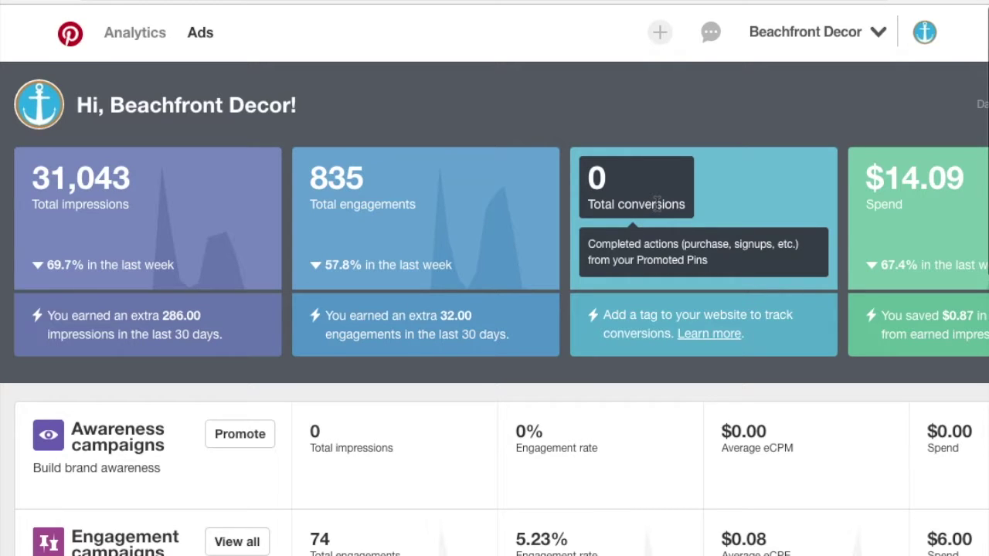
left_click(204, 35)
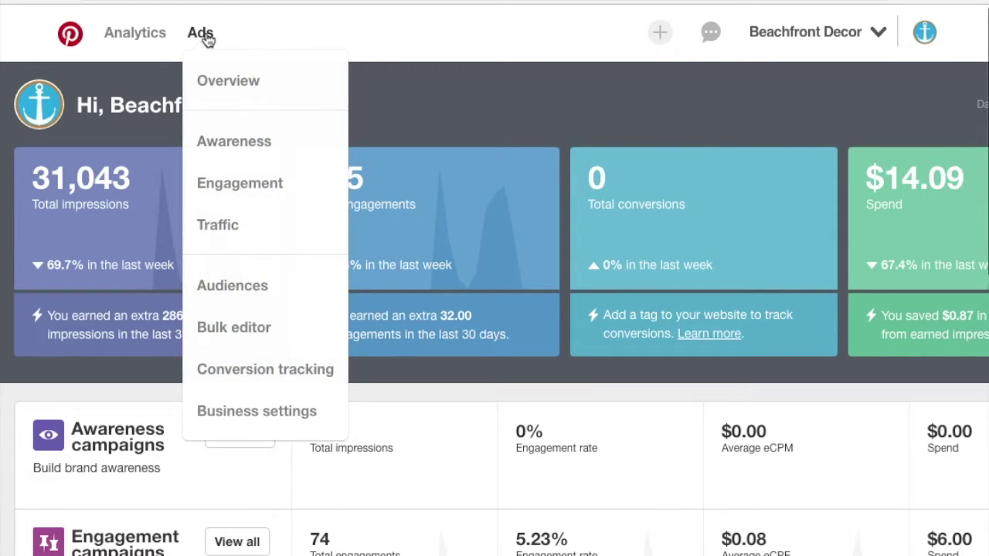
left_click(223, 231)
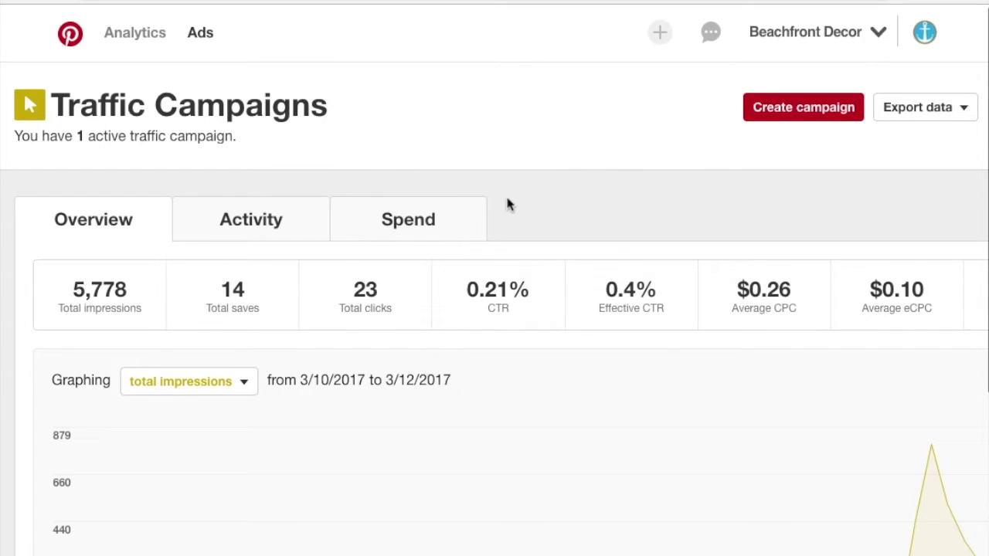
left_click(796, 112)
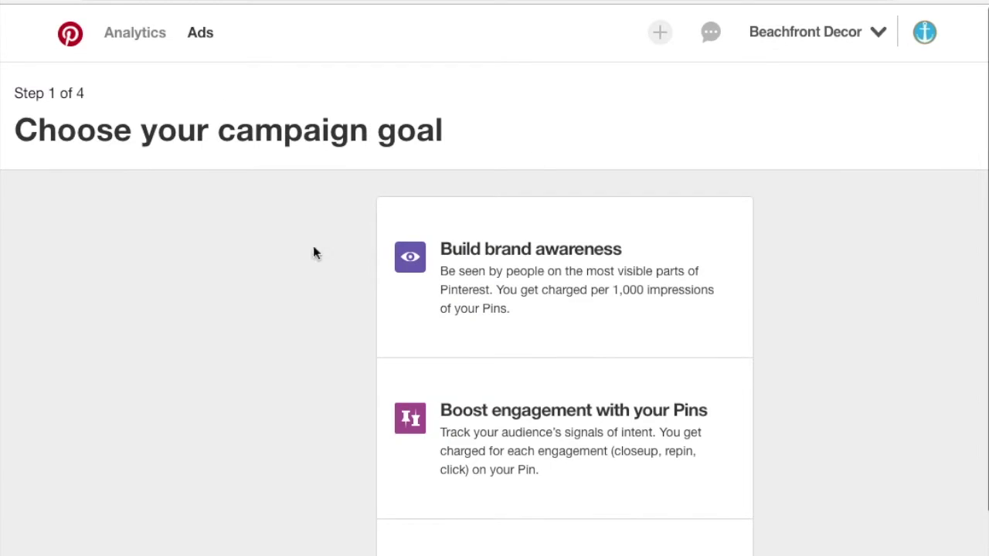
- Choose "Get traffic to your website" as the campaign goal
scroll(201, 304, "down", 3)
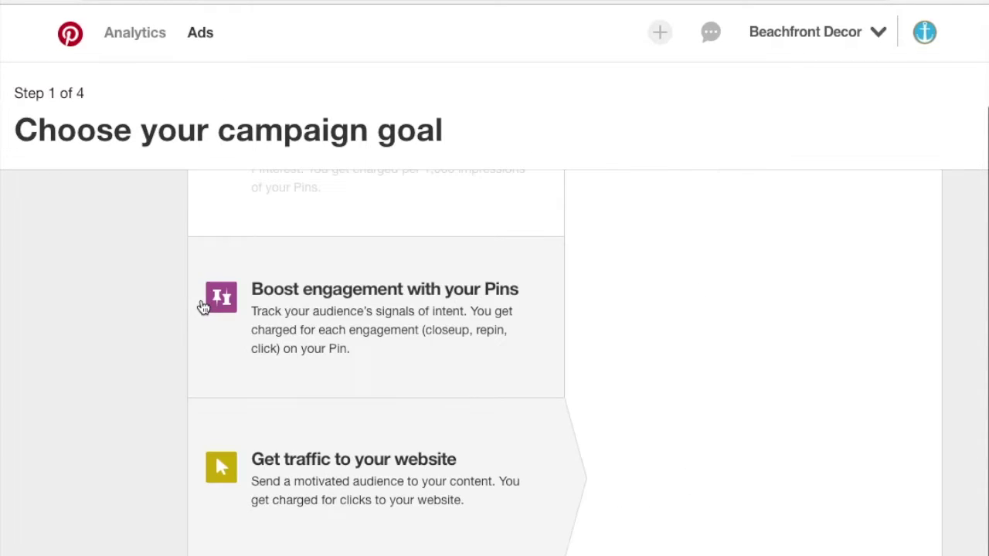
left_click(344, 496)
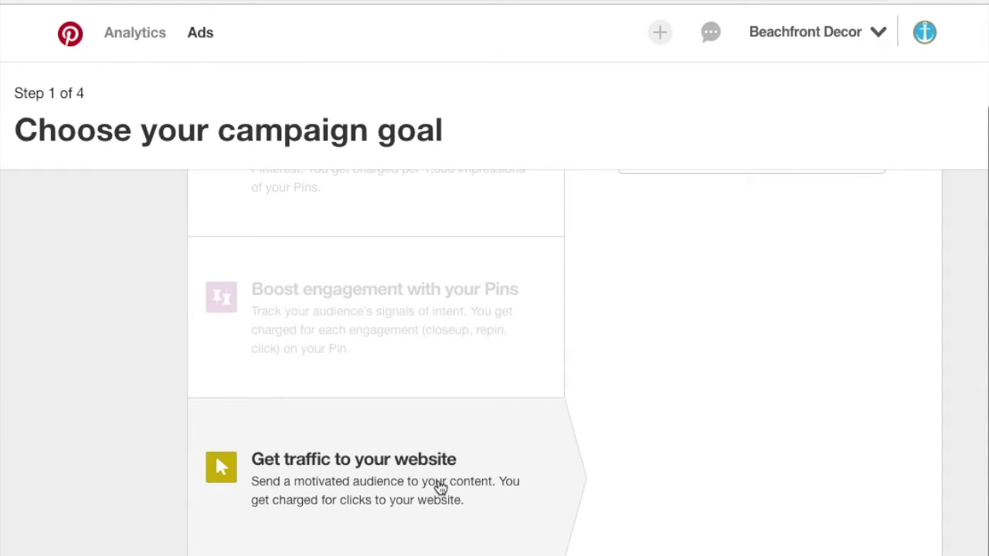
scroll(434, 485, "up", 3)
scroll(389, 463, "down", 2)
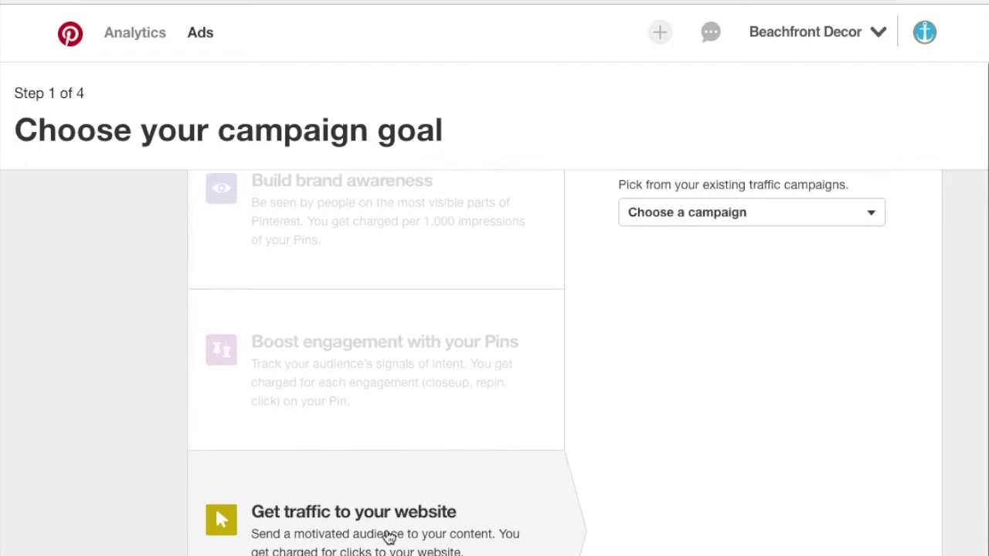
scroll(628, 345, "up", 2)
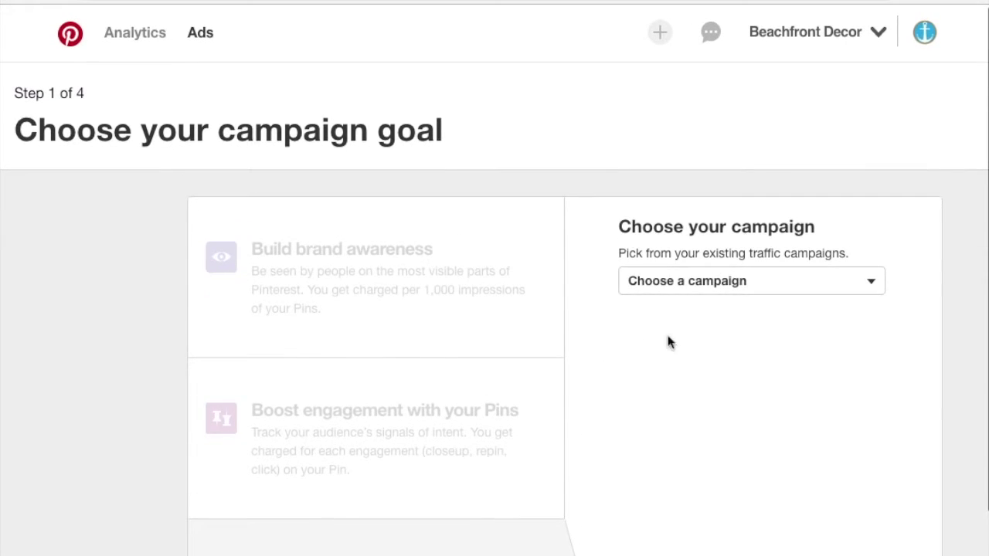
- Choose to create a new traffic campaign and name it "Nautical Lamps - Traffic"
left_click(753, 284)
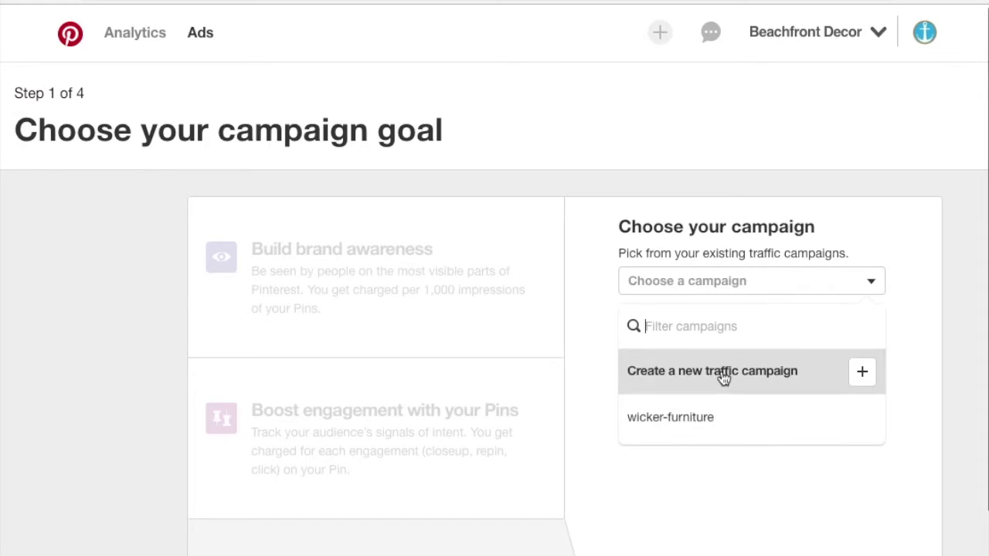
left_click(722, 375)
left_click(752, 313)
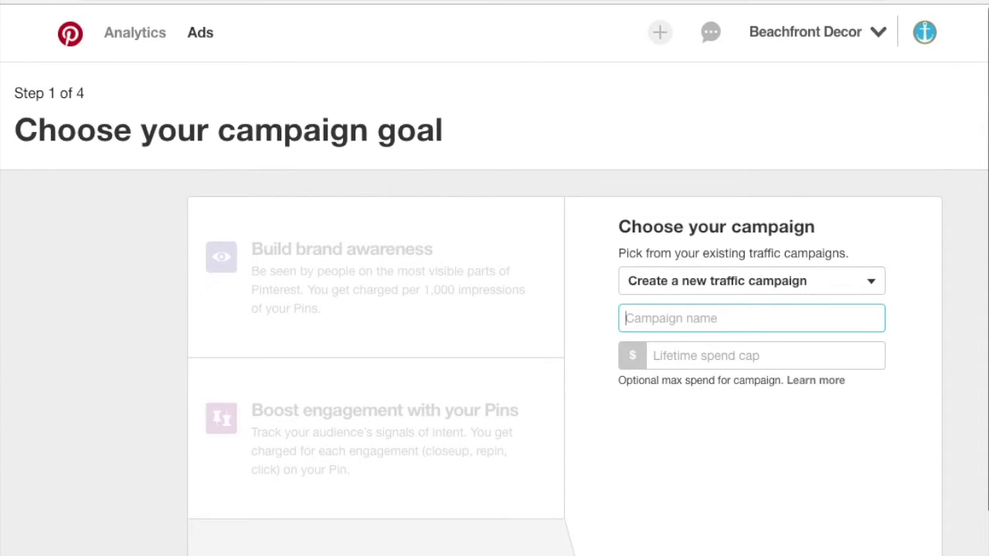
type("Nau")
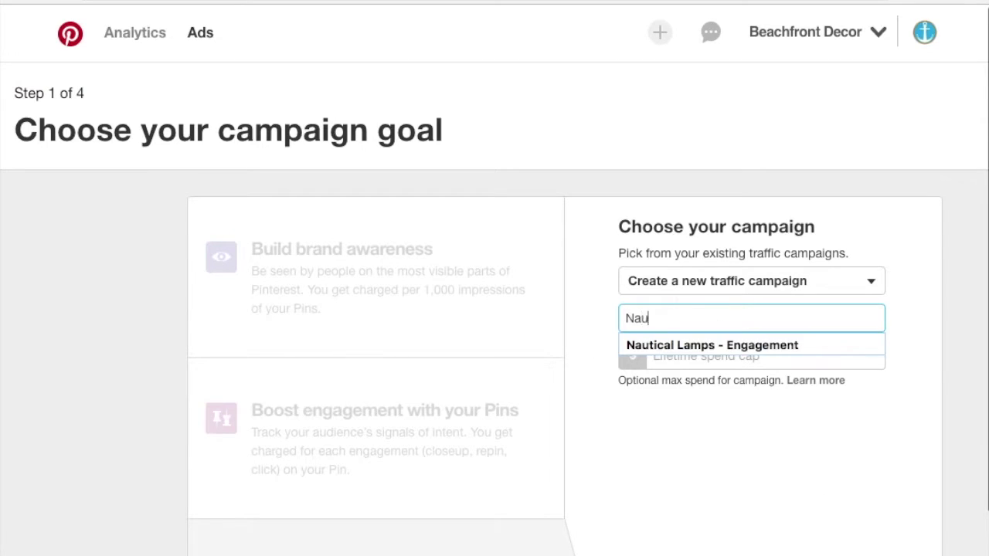
type("tical Lamps - T")
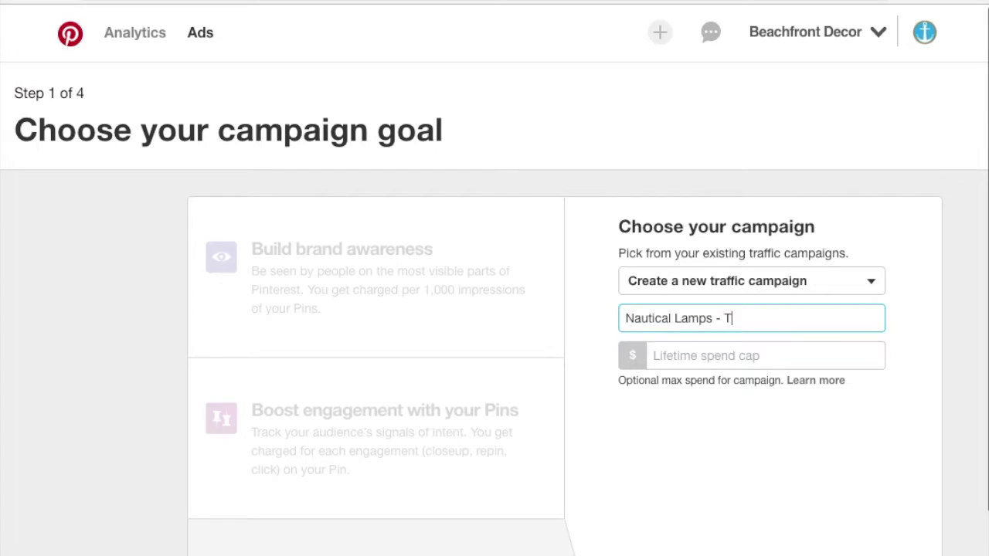
type("raffic")
- Set the campaign's lifetime spend cap to $20.00 and continue to the ad group details
left_click(765, 355)
type("20.00")
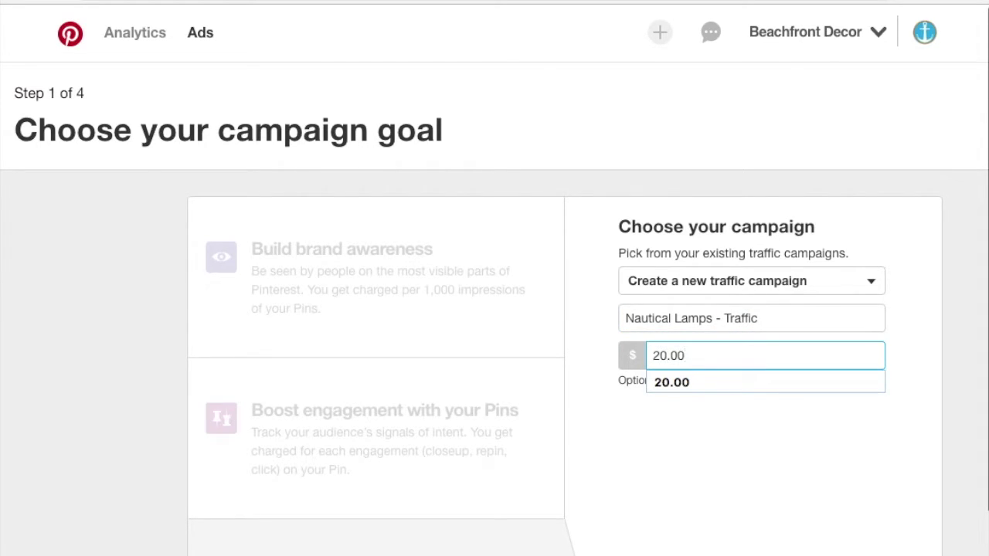
left_click(766, 383)
scroll(772, 440, "down", 2)
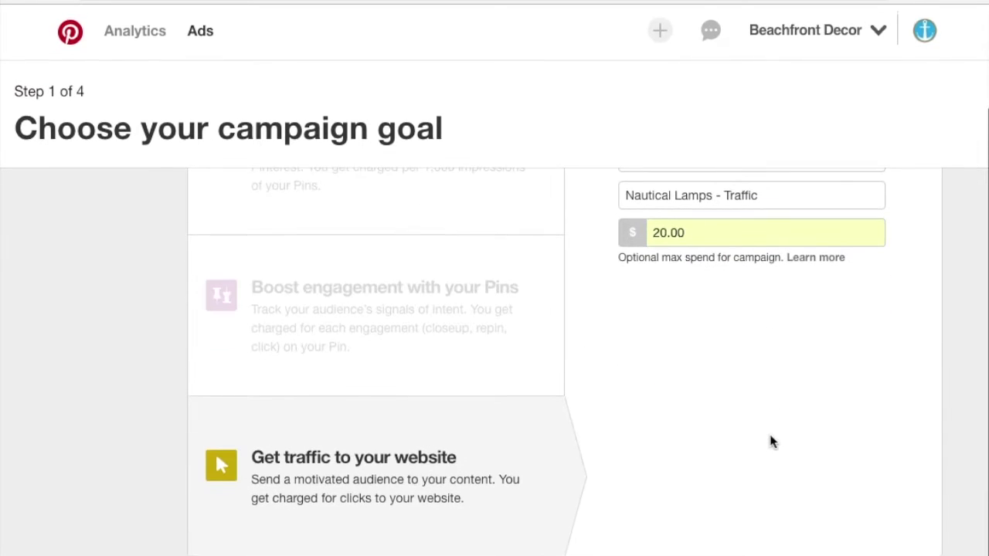
key("Return")
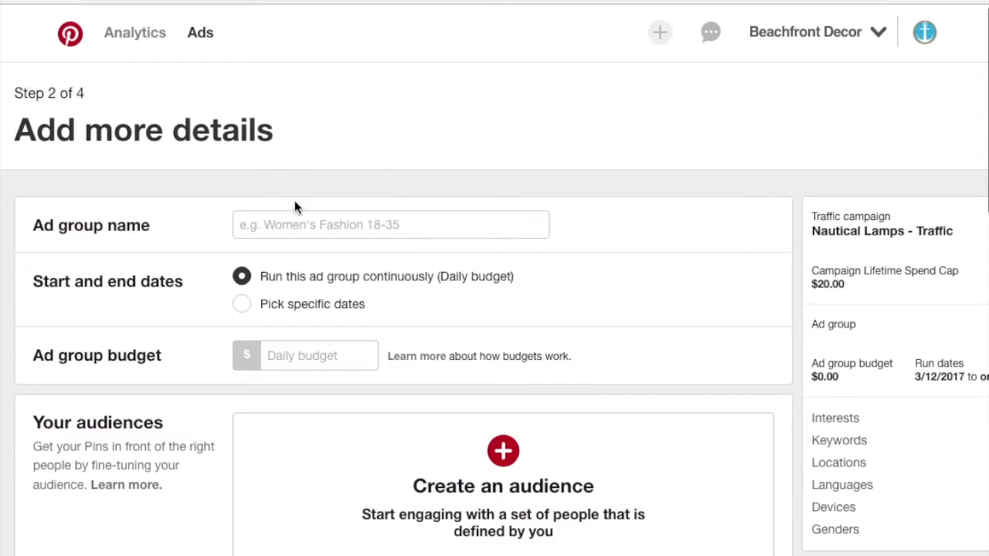
- Name the ad group "Keywords"
left_click(314, 222)
type("Keywords")
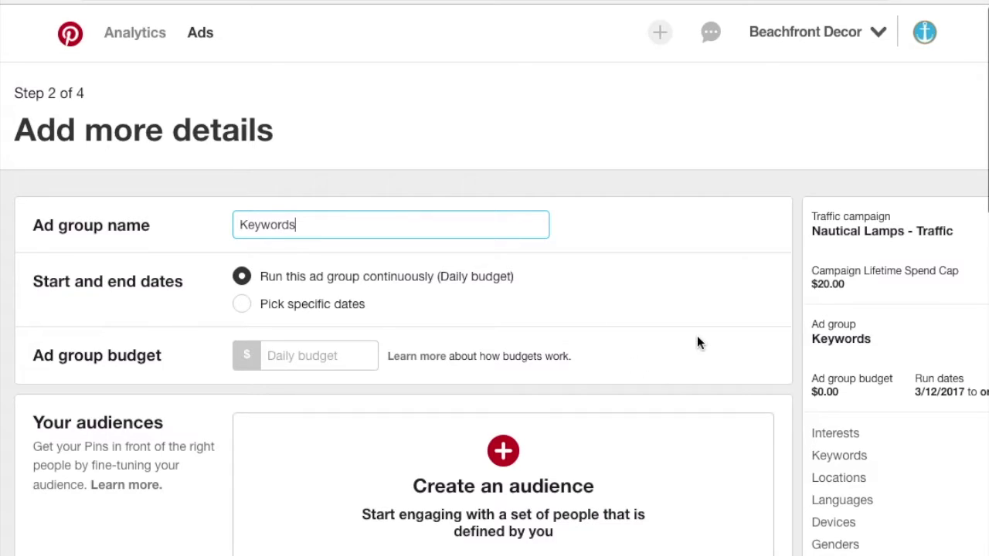
left_click(694, 309)
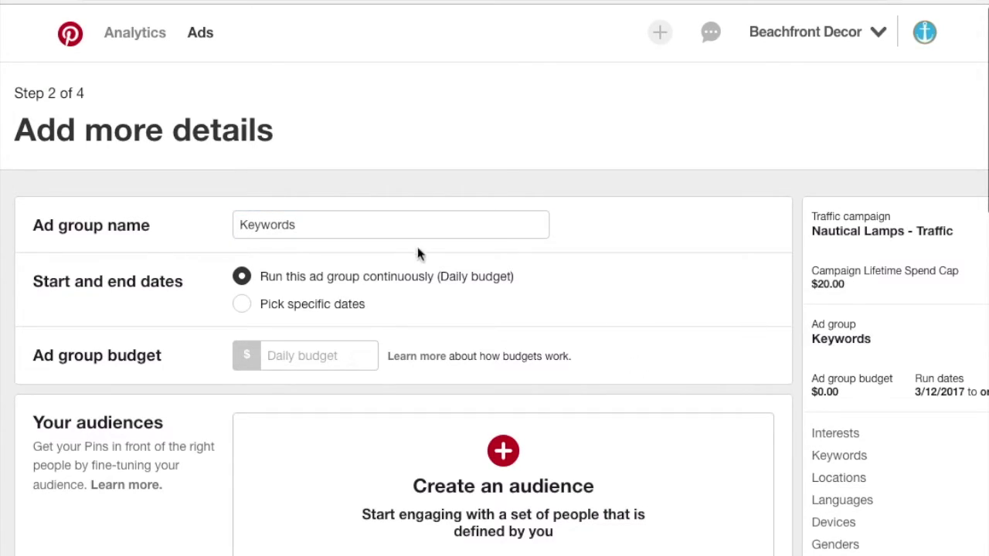
- Run the ad group on specific dates ending 3/31/2017 and set its daily budget to $3.00
left_click(242, 305)
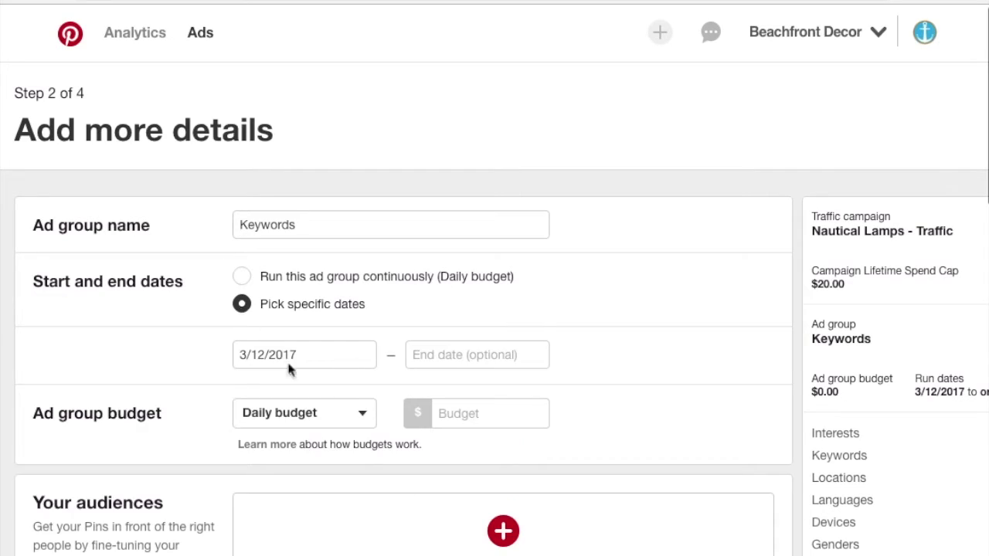
left_click(457, 360)
type("3/31/2017")
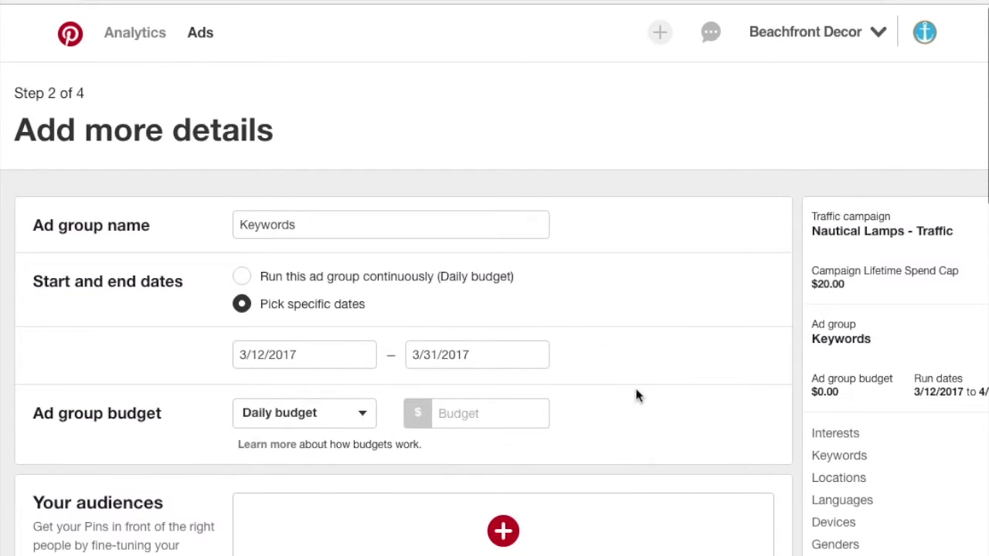
left_click(470, 414)
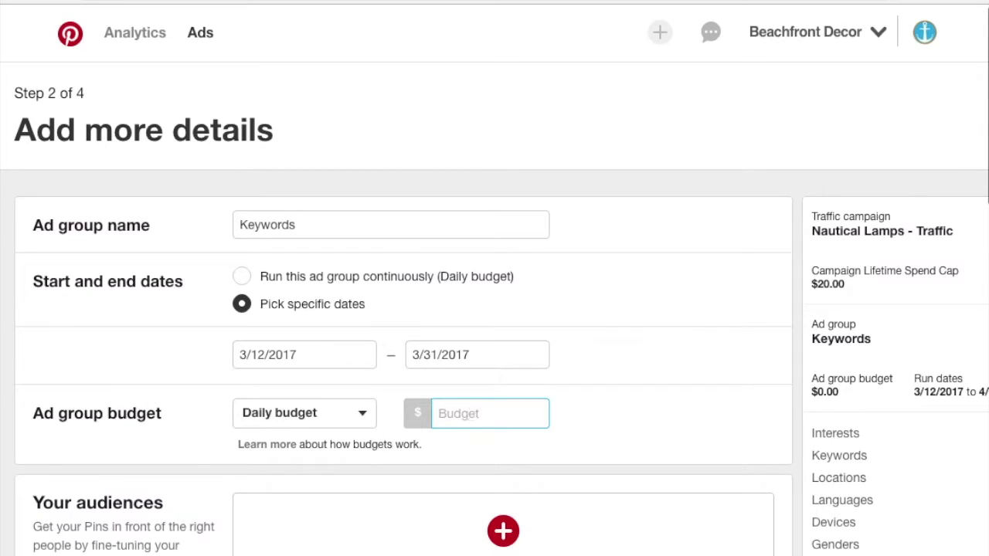
type("3.00")
left_click(655, 426)
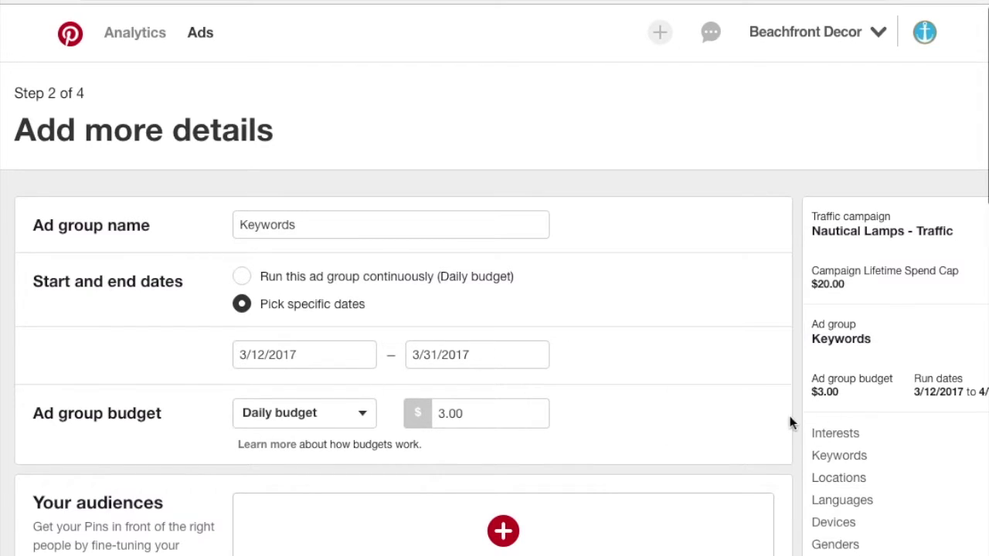
- Examine the ad group's audience, interests and keywords targeting sections
scroll(790, 416, "down", 3)
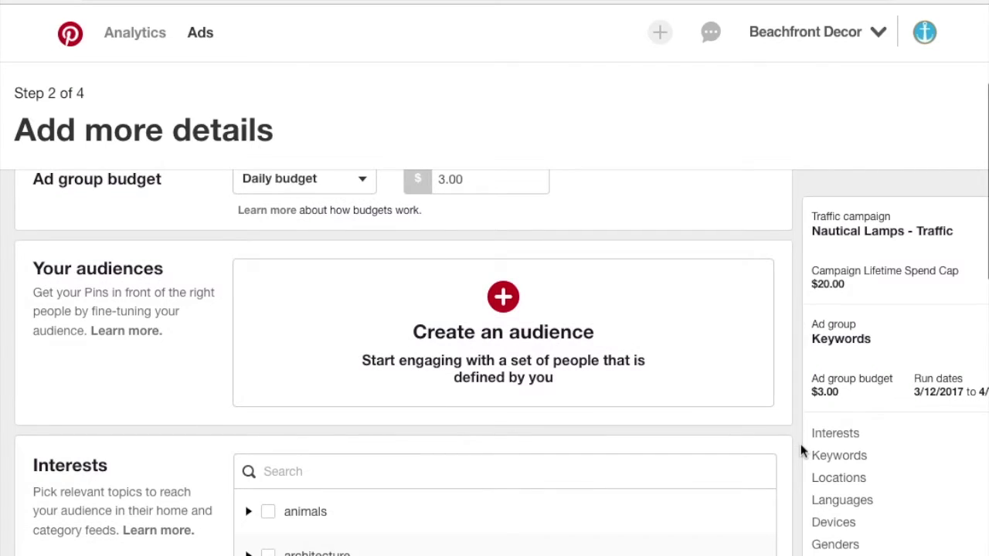
scroll(800, 445, "up", 3)
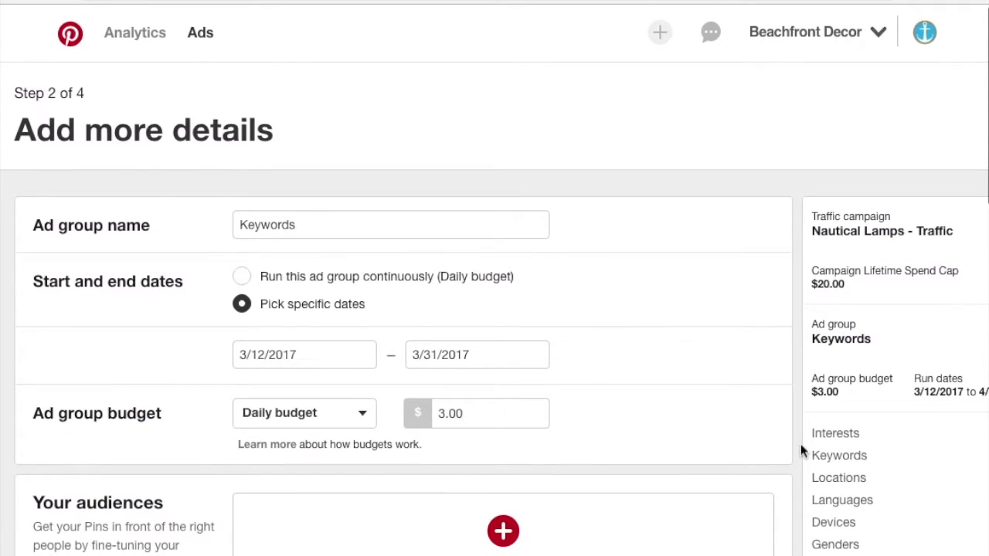
scroll(800, 445, "down", 7)
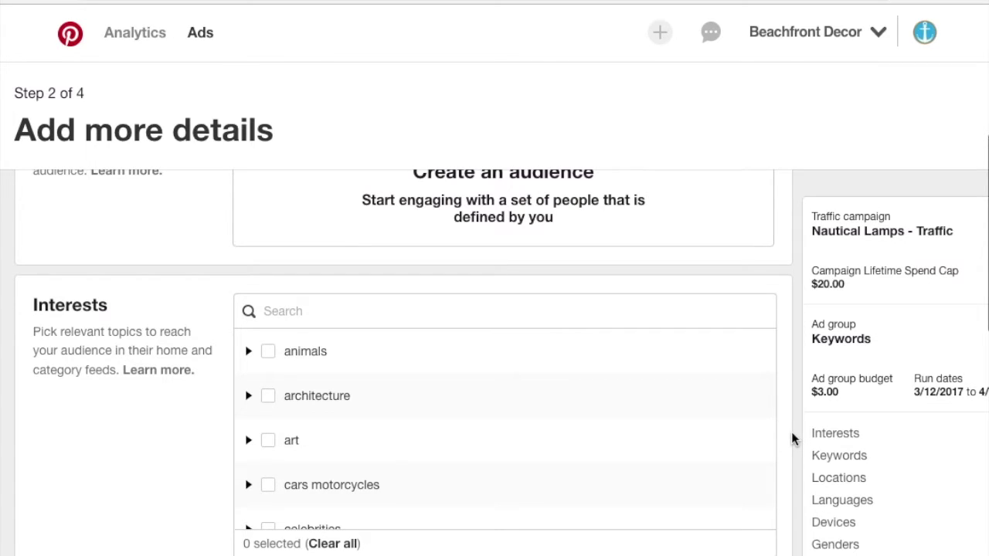
scroll(792, 438, "down", 3)
scroll(791, 431, "down", 2)
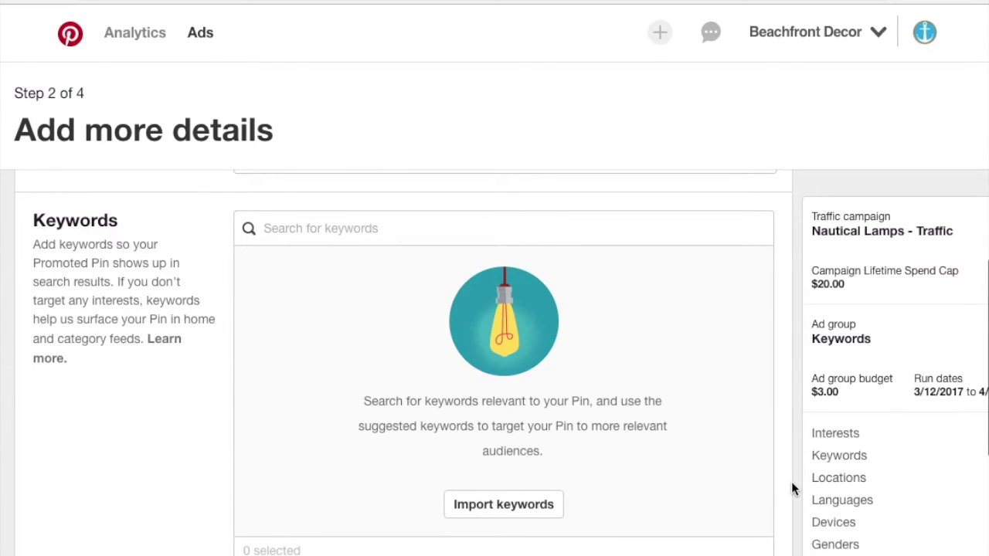
scroll(792, 484, "up", 7)
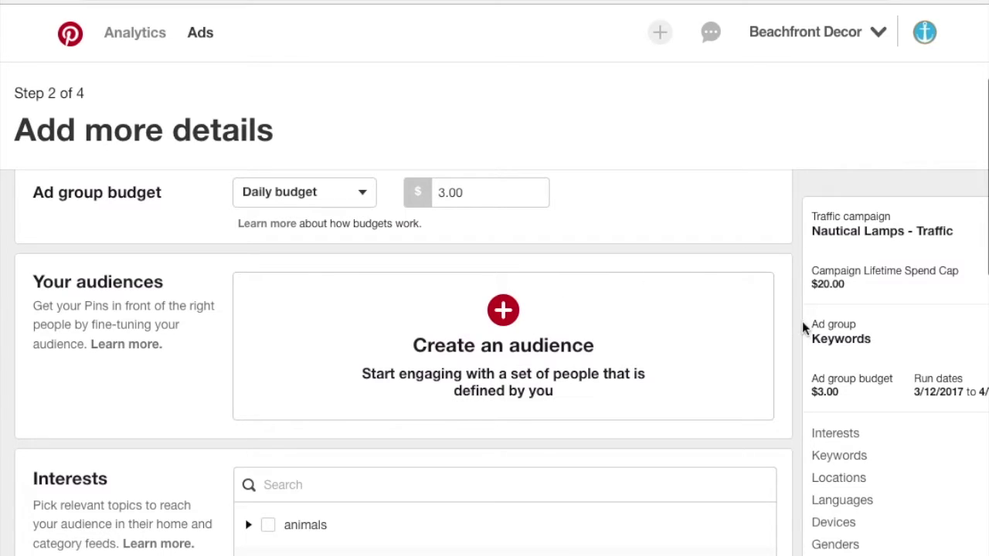
scroll(802, 323, "down", 2)
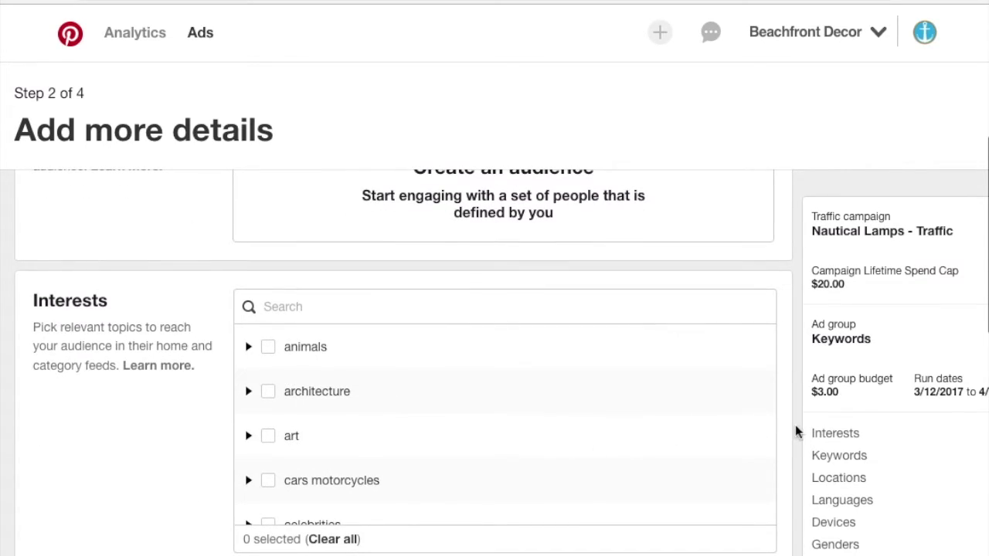
scroll(796, 434, "down", 3)
scroll(796, 434, "up", 1)
scroll(795, 433, "up", 1)
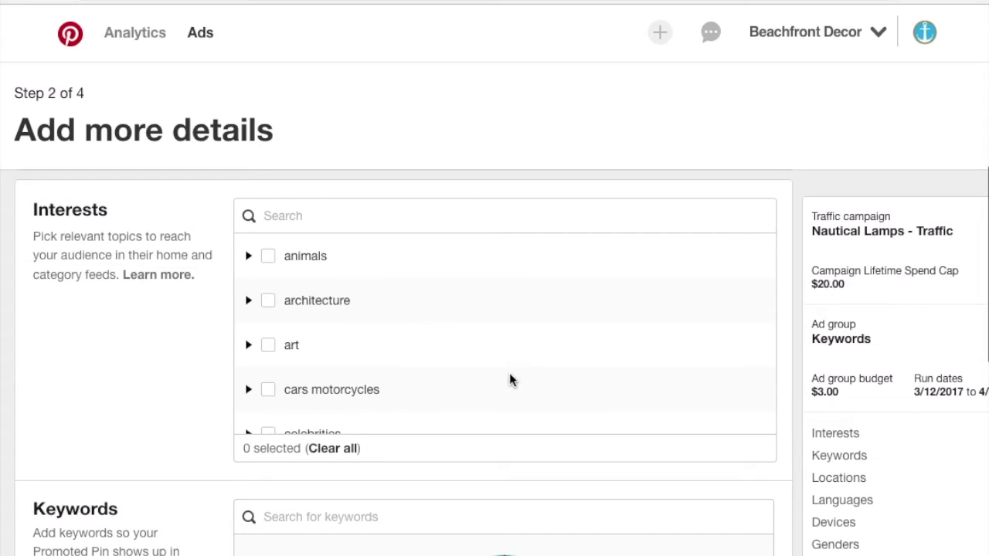
scroll(506, 362, "down", 4)
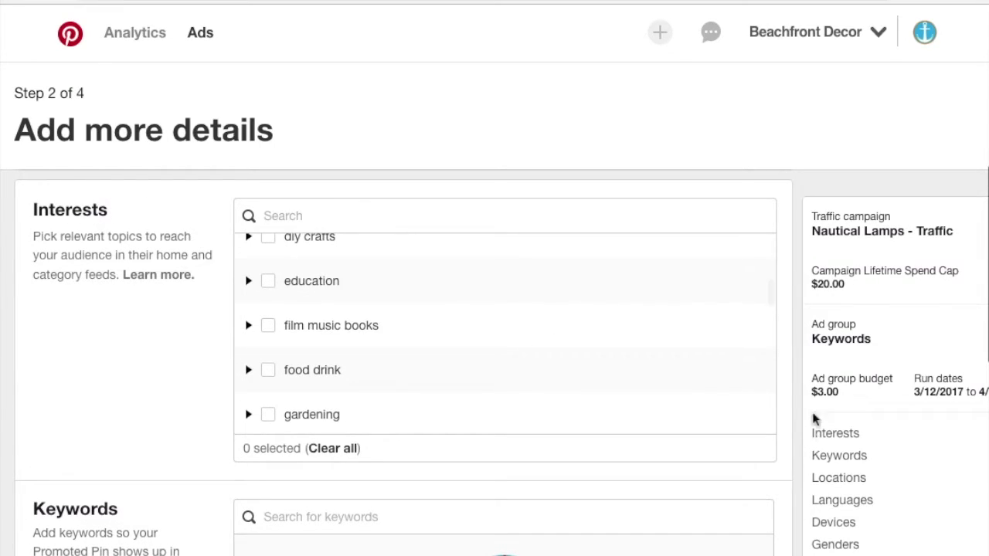
scroll(806, 437, "down", 2)
scroll(806, 436, "down", 3)
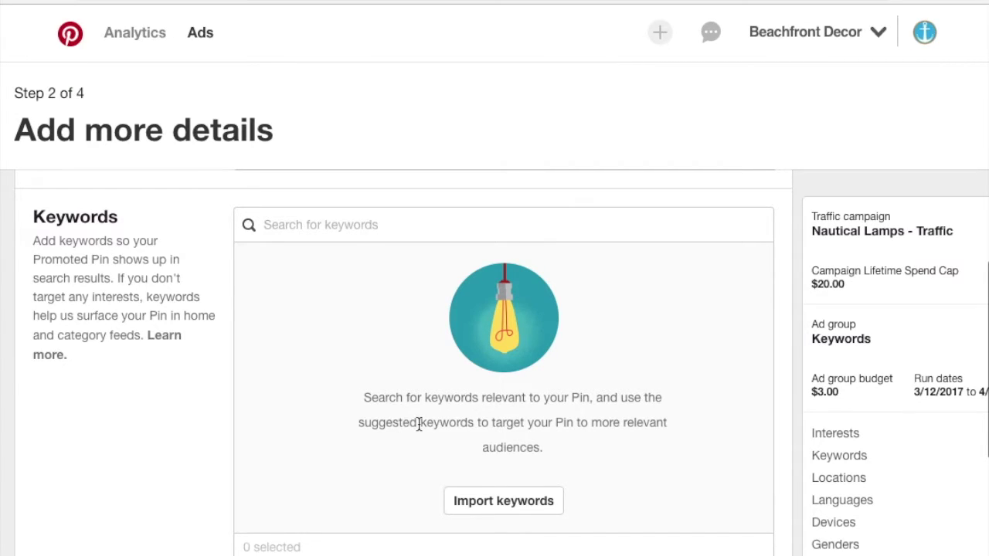
- Start a multiple-keyword import for the ad group with entries separated by line breaks
left_click(468, 503)
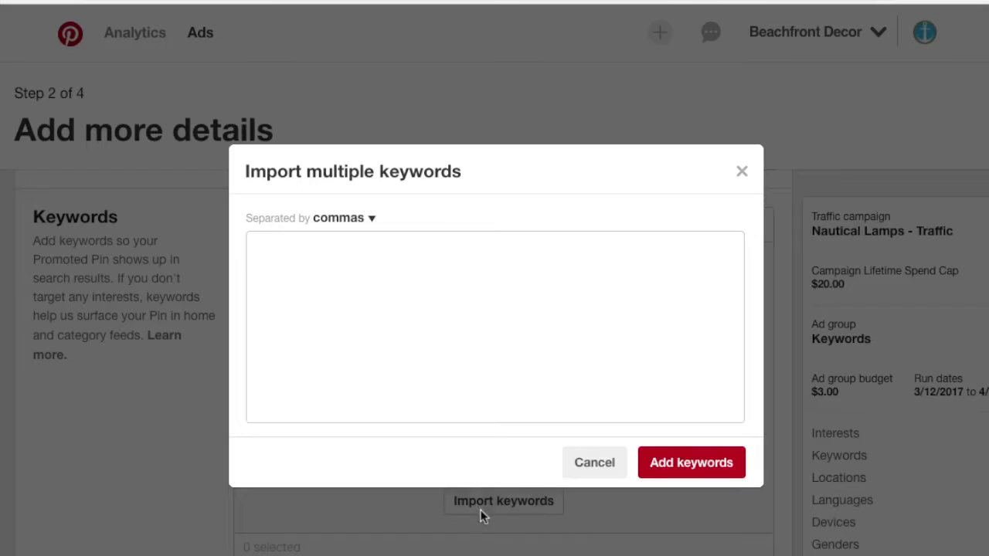
left_click(337, 219)
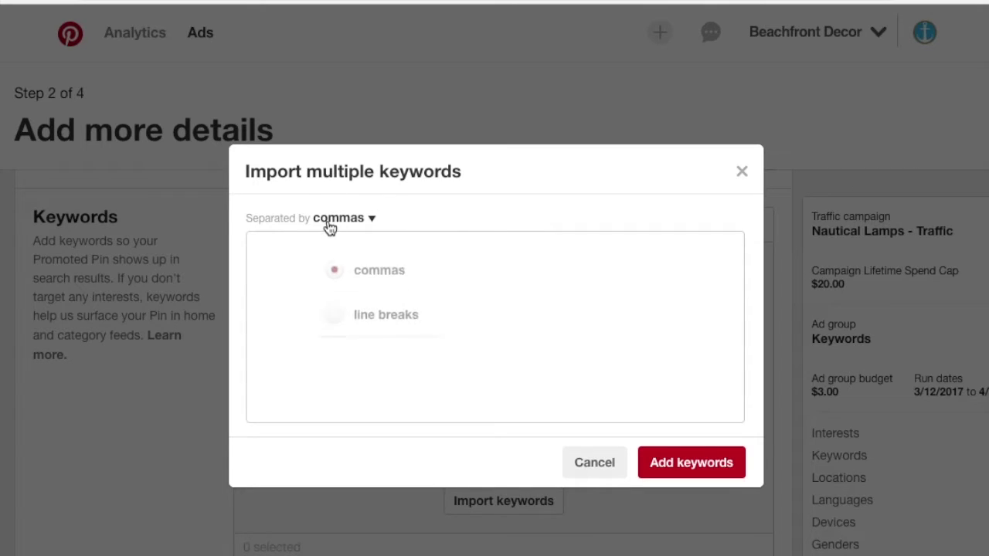
left_click(335, 297)
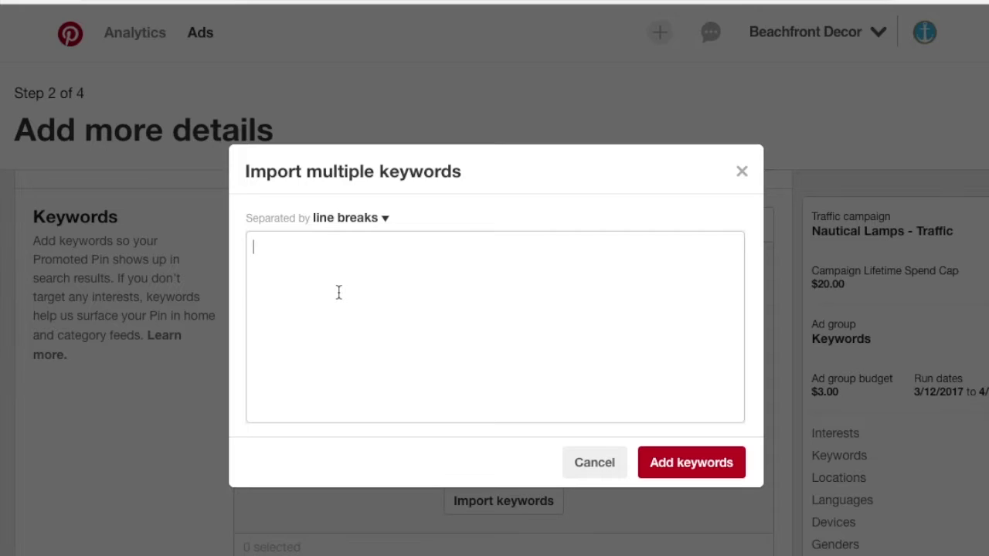
- List the keywords "nautical lamps", "nautical lamp ideas", "nautical table lamps", "nautical floor lamps" and "rope lamps" on separate lines
type("nautical lamp")
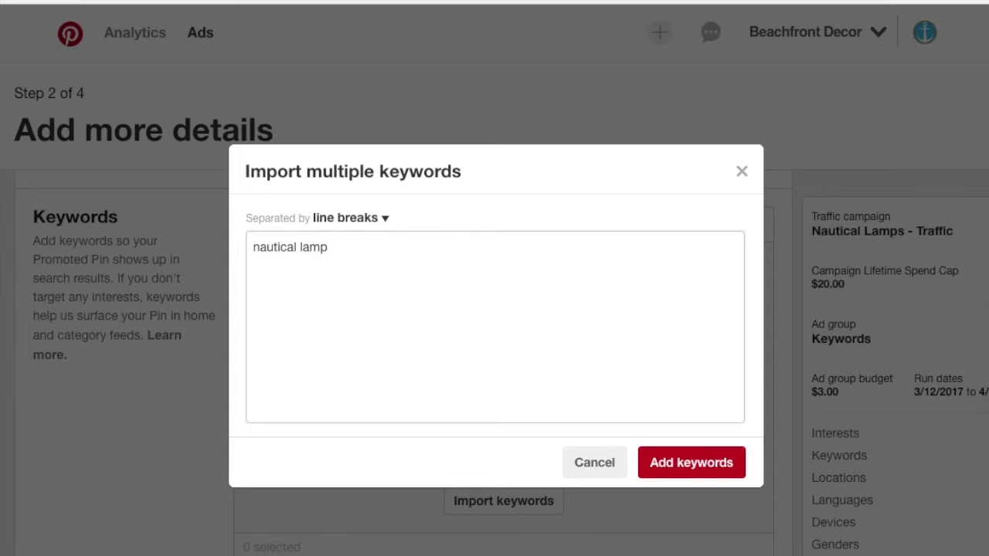
type("s")
key("Return")
type("nautical lamp ide")
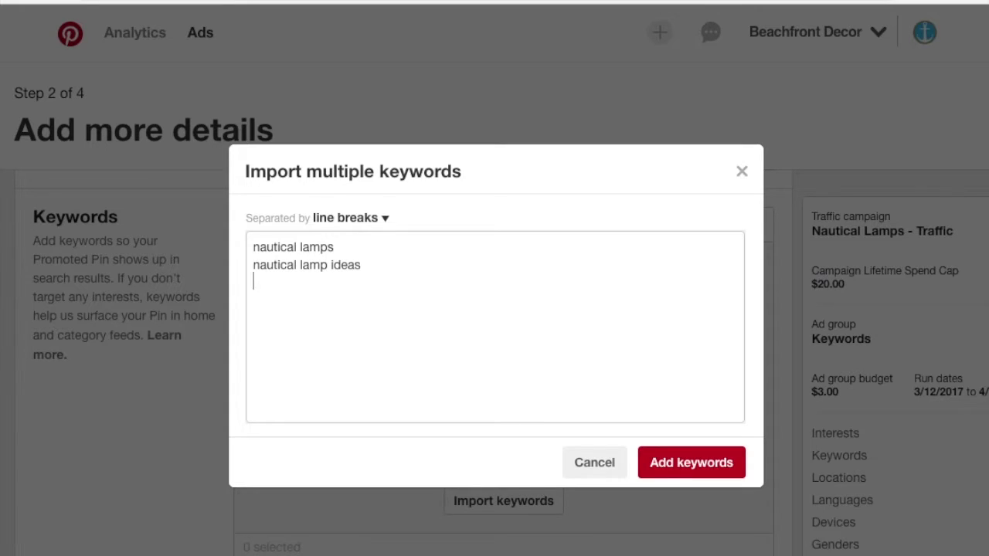
type("nautical table lamps")
key("Return")
type("nautic")
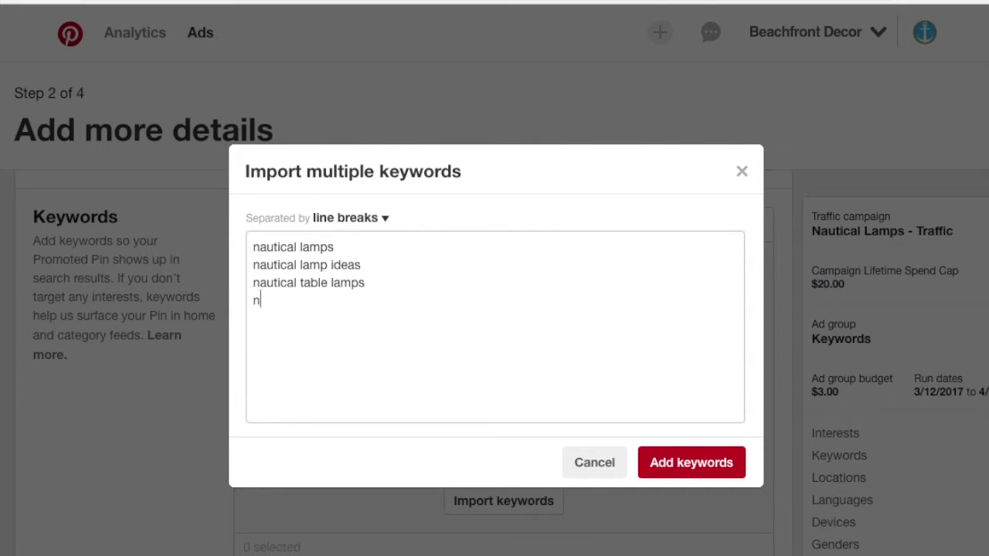
type("al floor lamp")
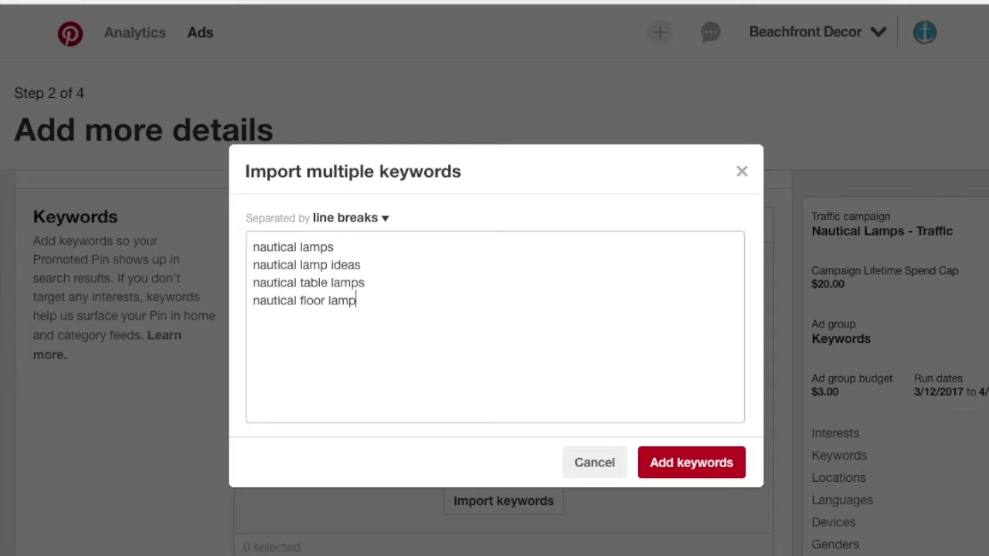
type("s rope lamps")
- Extend the keyword list with "anchor lamps", "ship wheel lamps" and "lighthouse lamps", using the BeachFront Decor lamp page for ideas
key("Return")
type("anchor lamps")
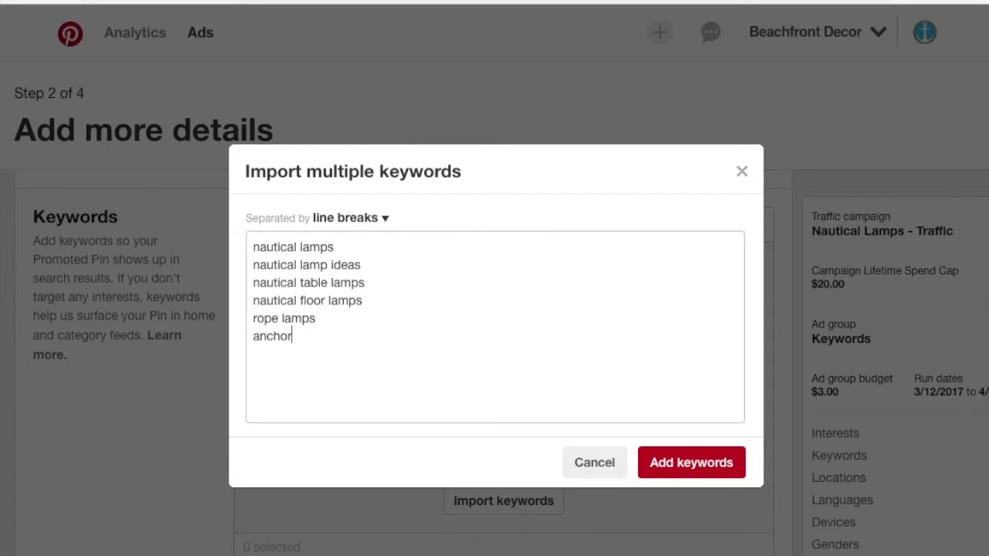
key("Return")
type("ship wheel")
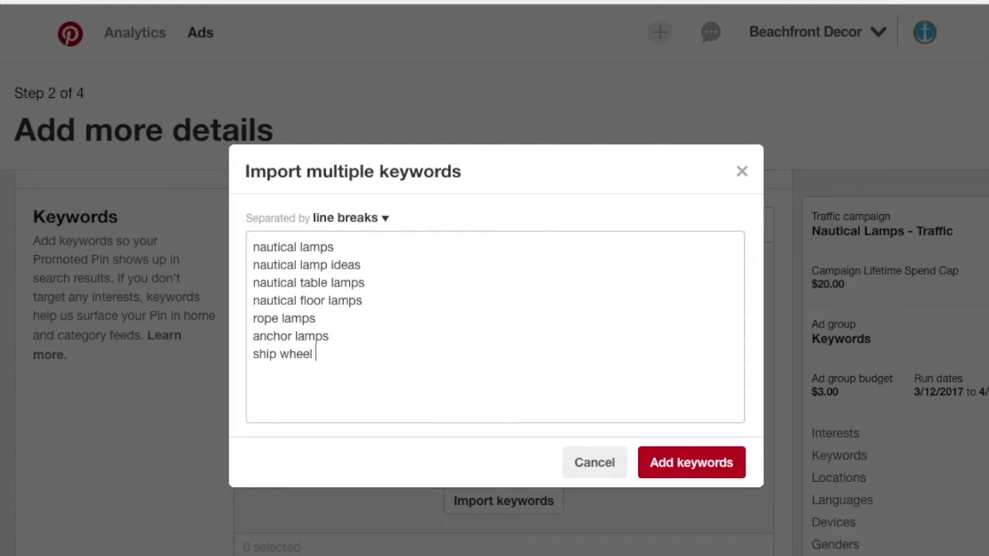
type(" lamps")
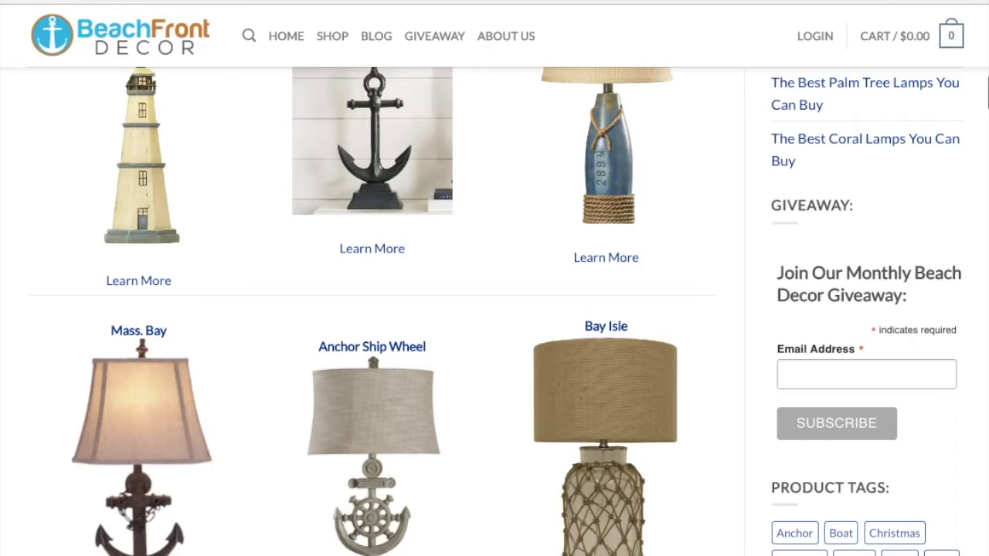
mouse_move(410, 490)
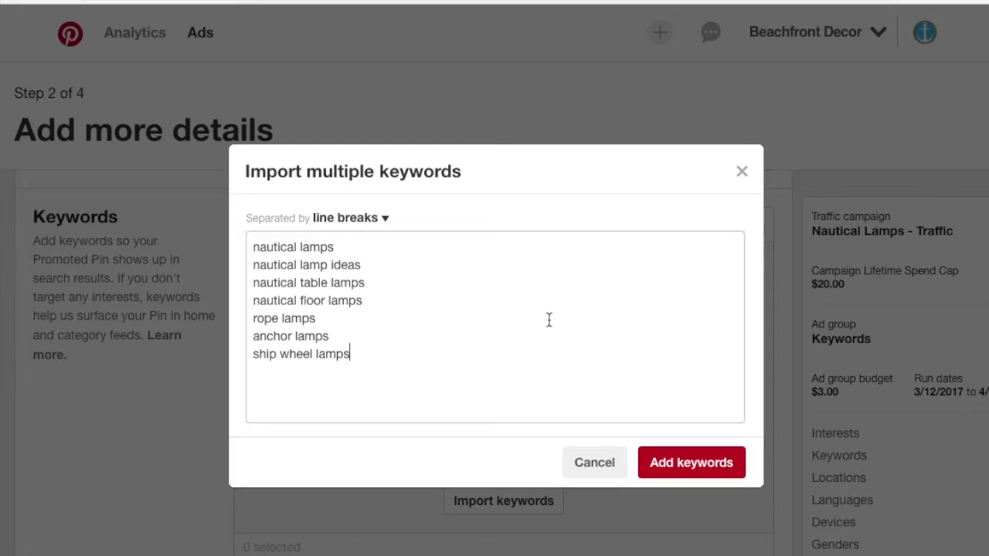
key("Return")
type("lighthouse lamp")
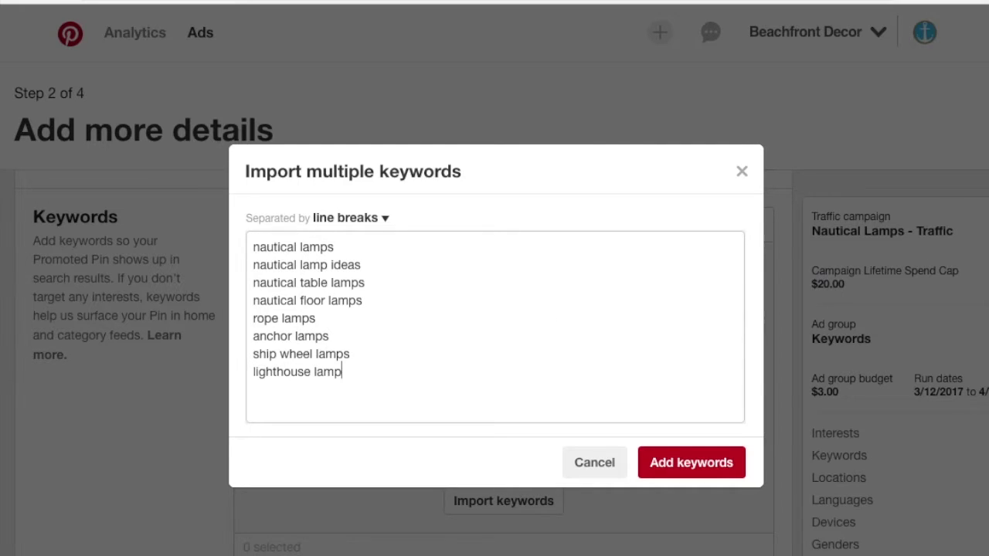
type("s")
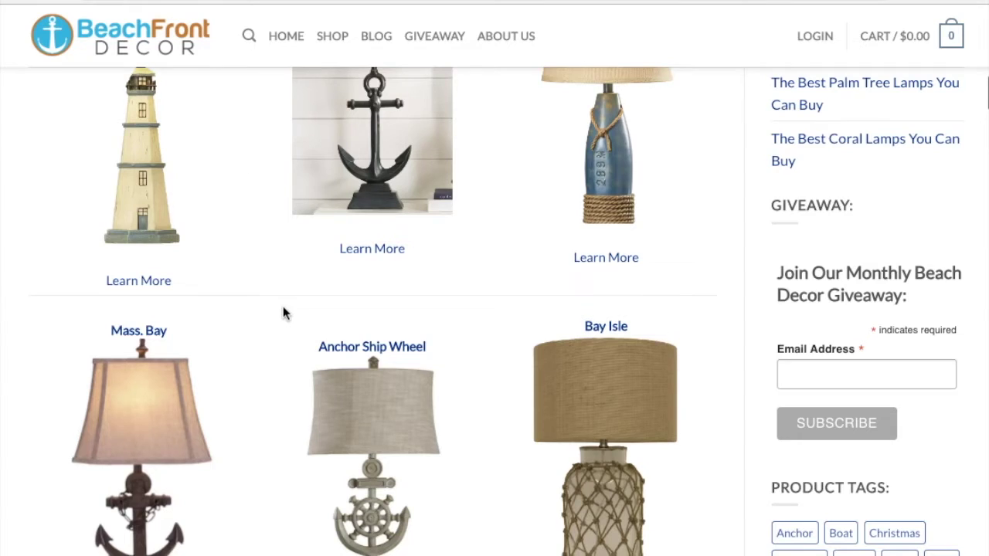
- Check the Best Nautical Lamps page for more keyword ideas and add the listed keywords to the ad group
scroll(283, 309, "up", 5)
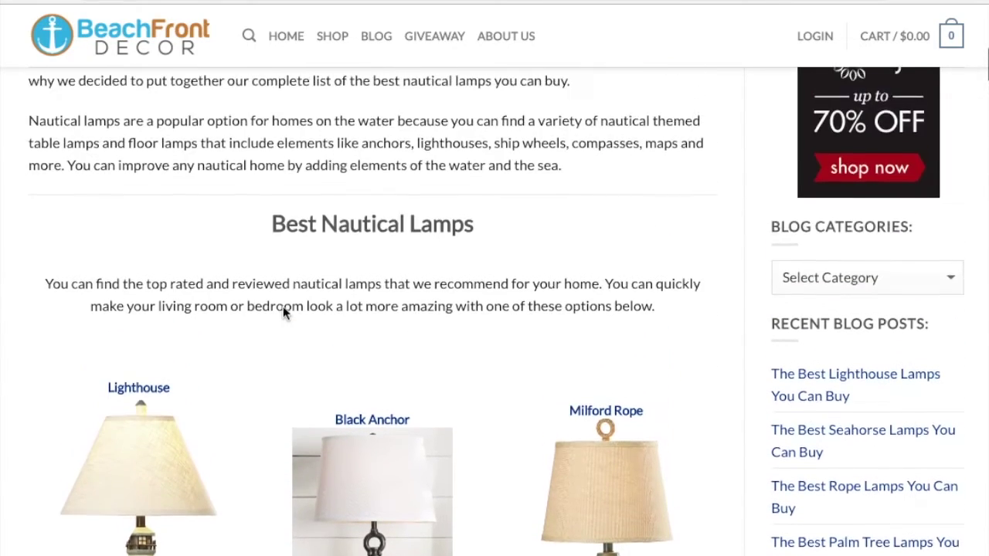
scroll(283, 306, "down", 15)
scroll(283, 313, "down", 2)
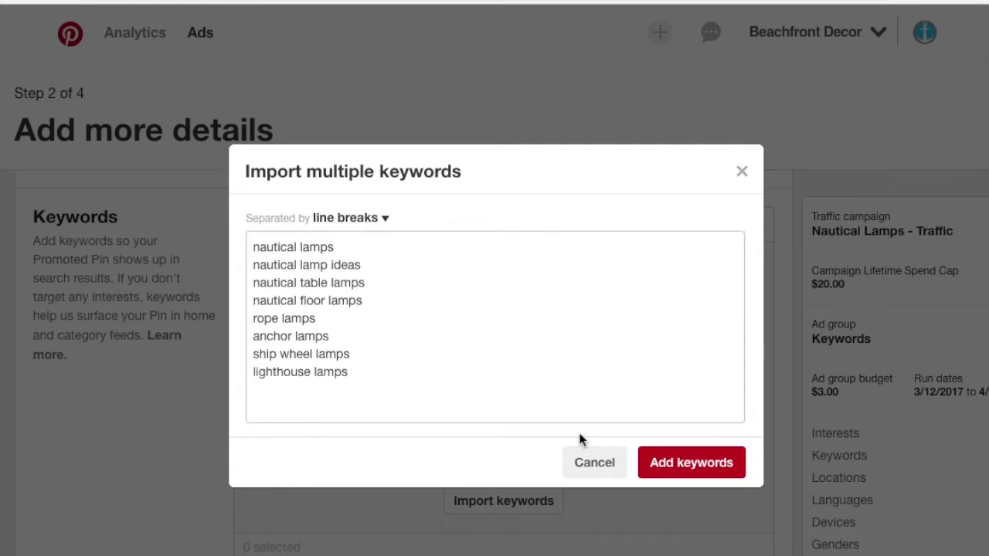
left_click(676, 462)
scroll(198, 493, "down", 3)
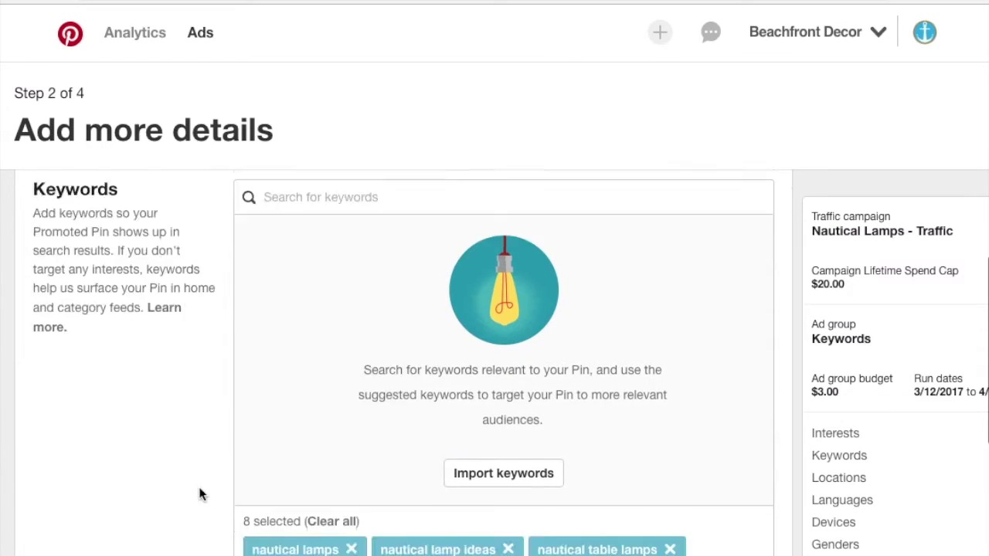
- Search the keywords for "nautical lamps" and review the results and related keyword suggestions
scroll(198, 494, "up", 3)
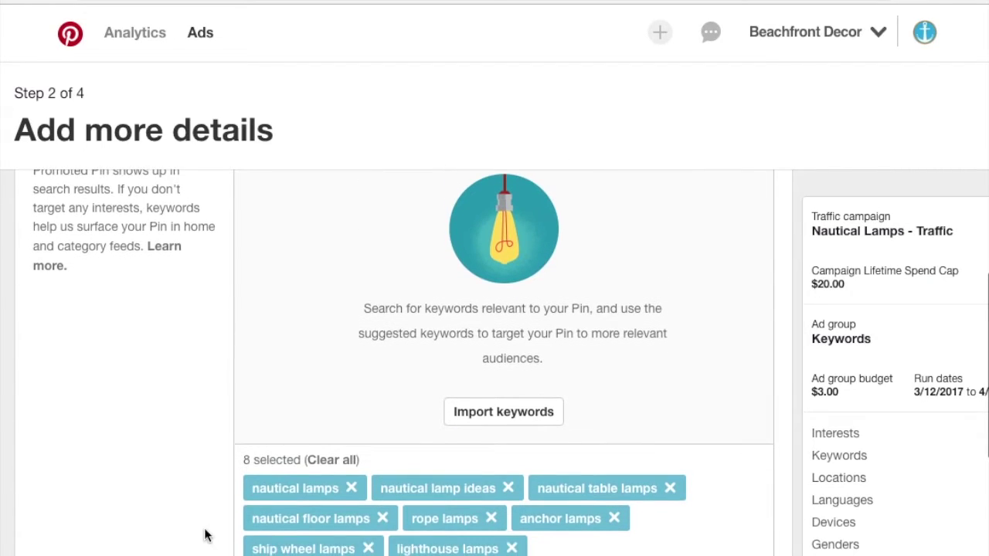
left_click(341, 262)
type("naut")
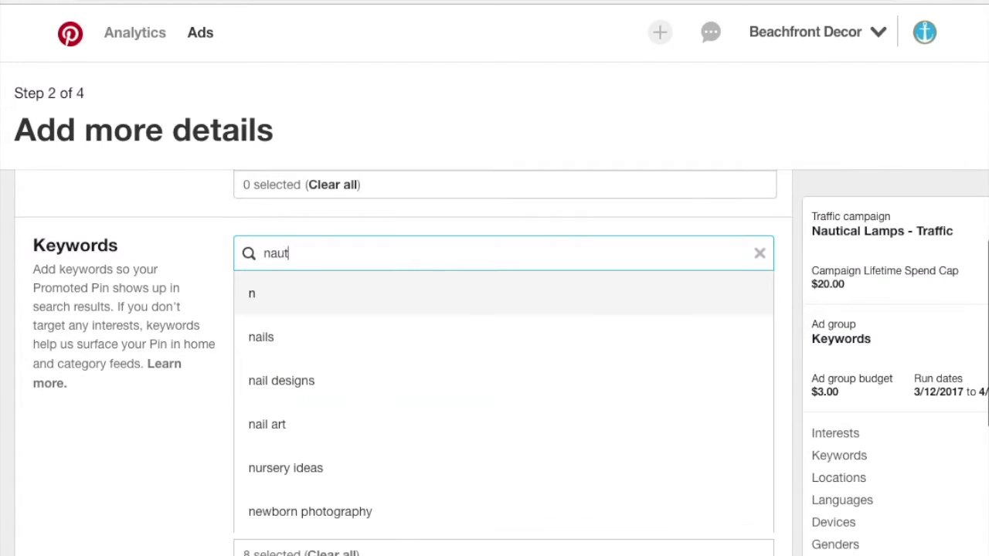
type("ical lamps")
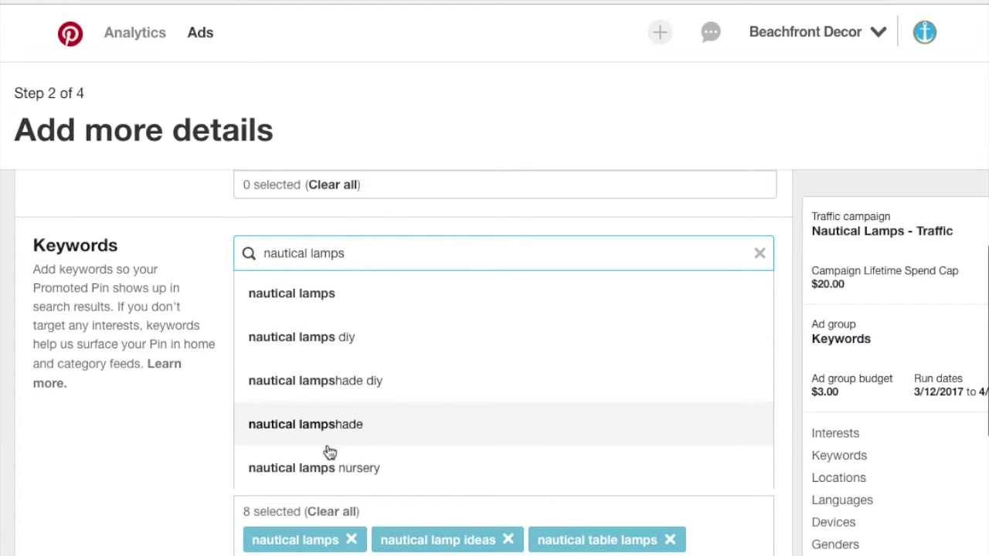
left_click(333, 309)
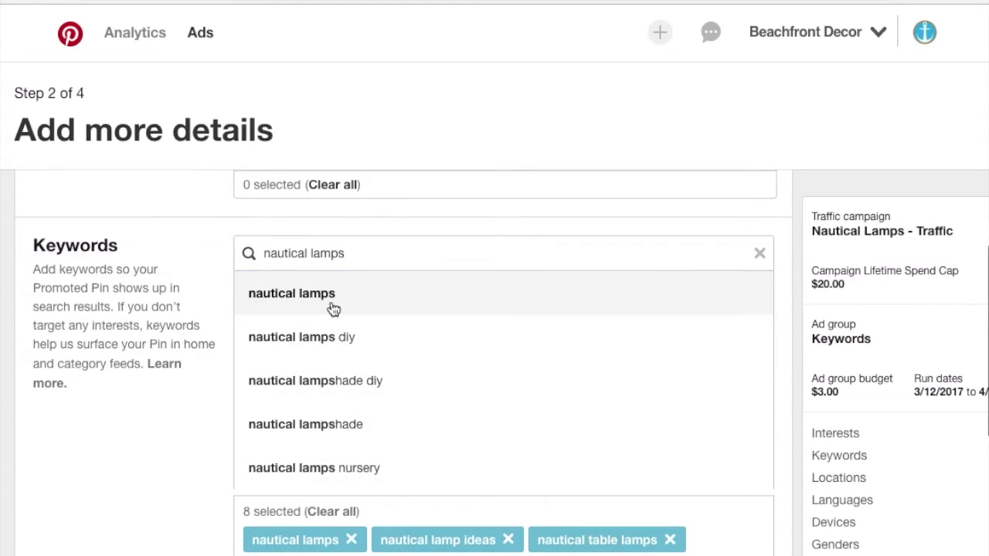
scroll(196, 506, "down", 1)
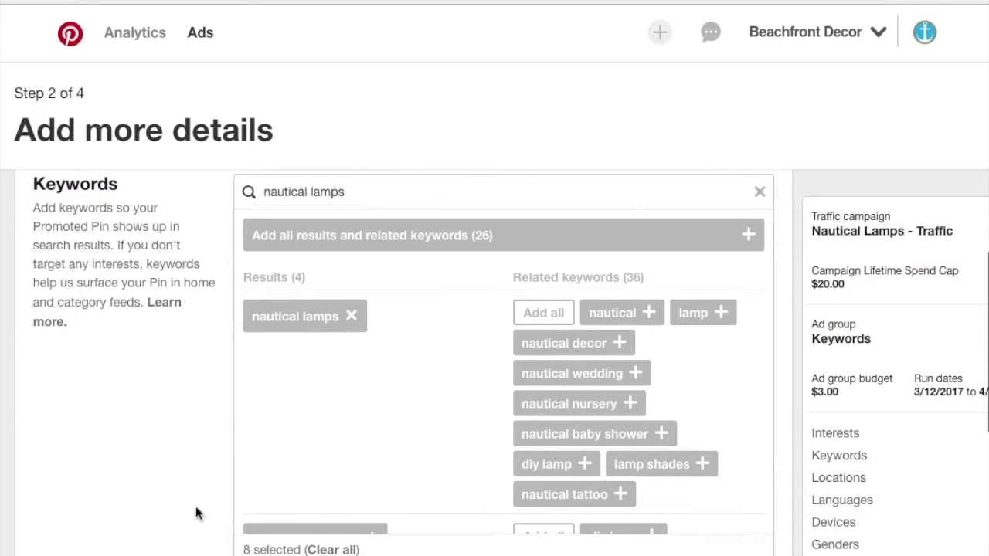
scroll(354, 401, "down", 5)
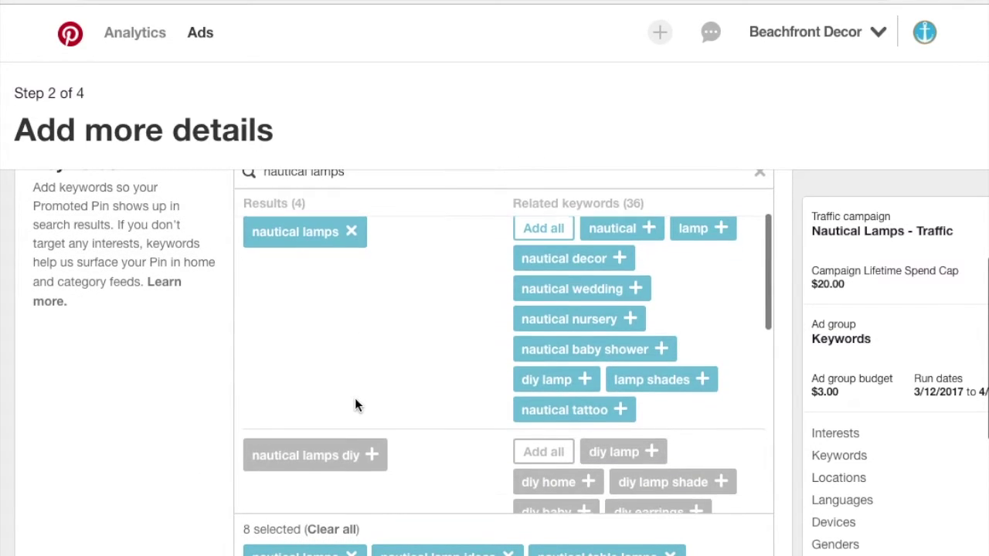
scroll(357, 407, "down", 8)
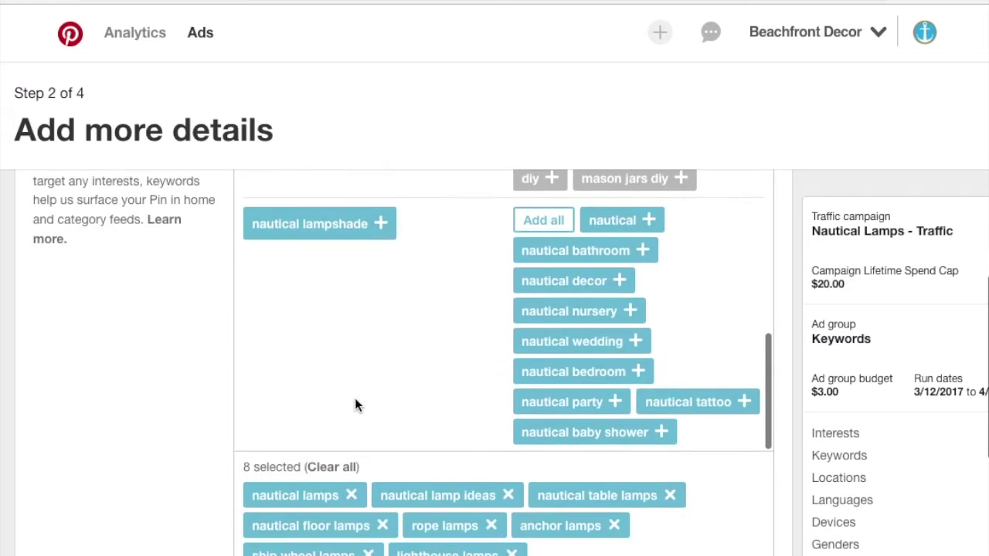
scroll(193, 394, "down", 2)
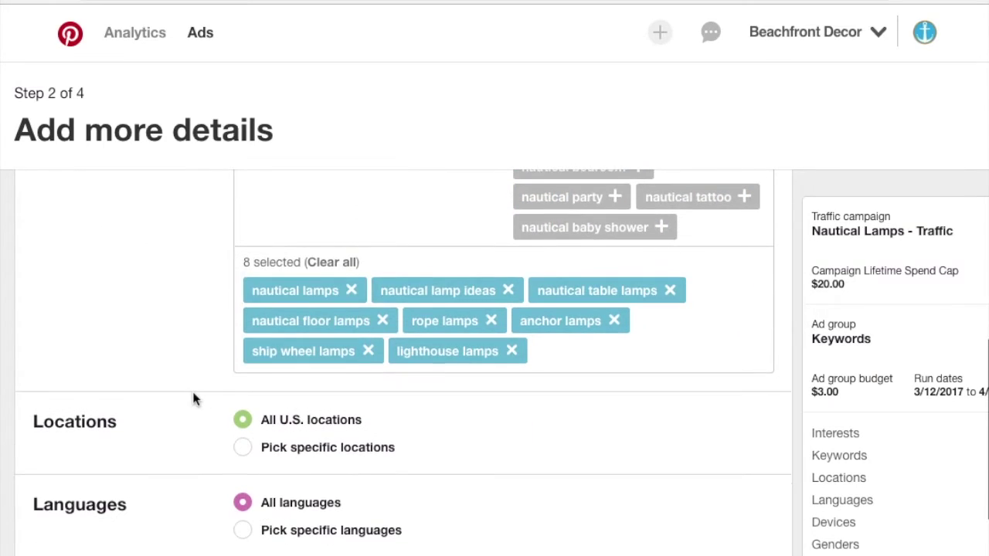
- Restrict the ad group's languages to English (United Kingdom) and English (United States)
scroll(213, 385, "down", 2)
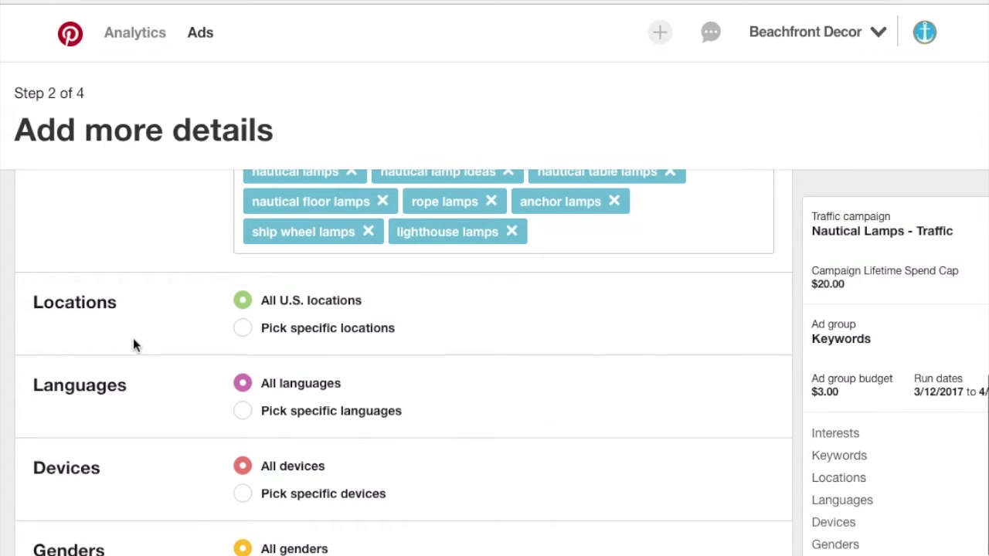
scroll(133, 344, "down", 2)
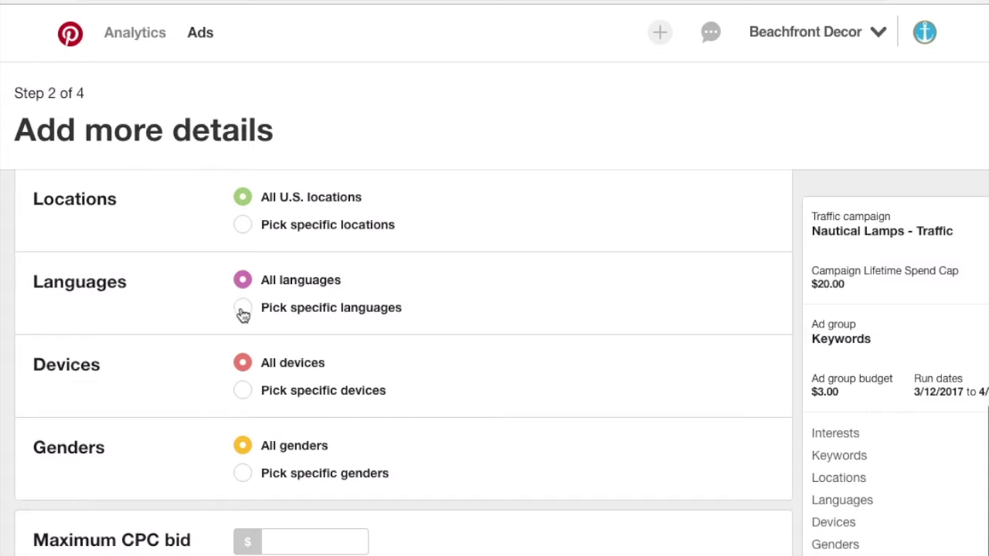
left_click(243, 309)
scroll(297, 482, "down", 1)
scroll(284, 479, "right", 1)
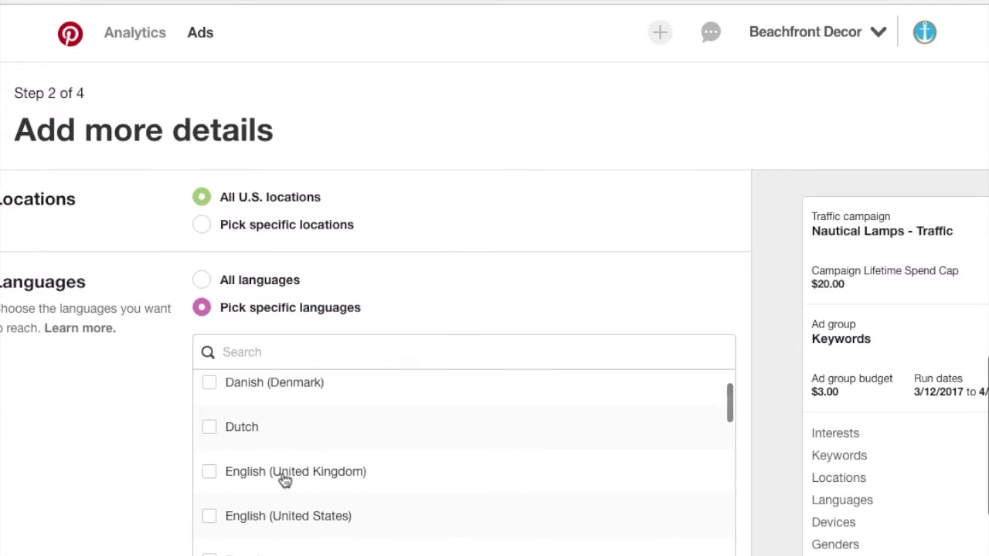
left_click(210, 473)
left_click(209, 518)
scroll(116, 469, "down", 4)
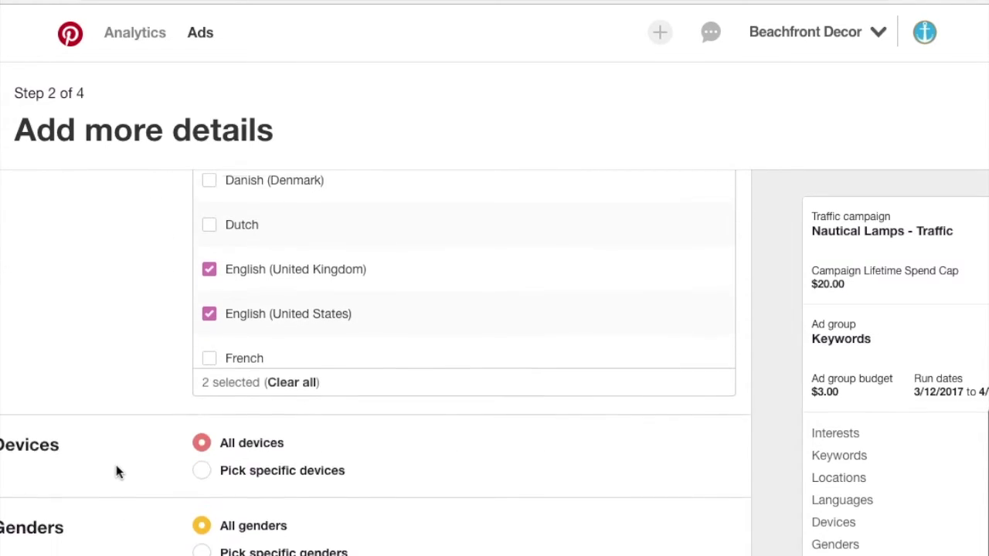
- Check what other advertisers are bidding and try a maximum CPC bid of $0.20
scroll(117, 466, "down", 2)
scroll(117, 466, "left", 1)
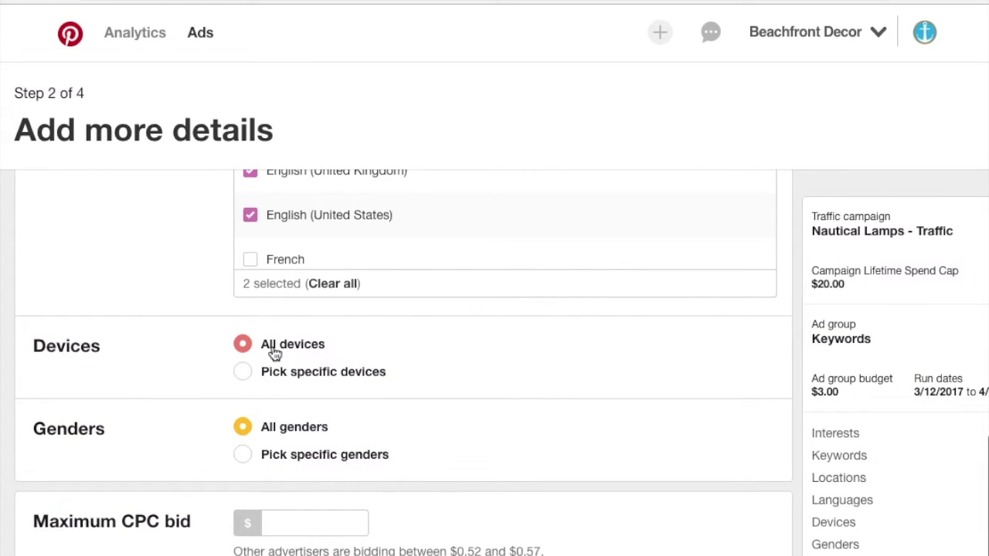
scroll(178, 356, "down", 1)
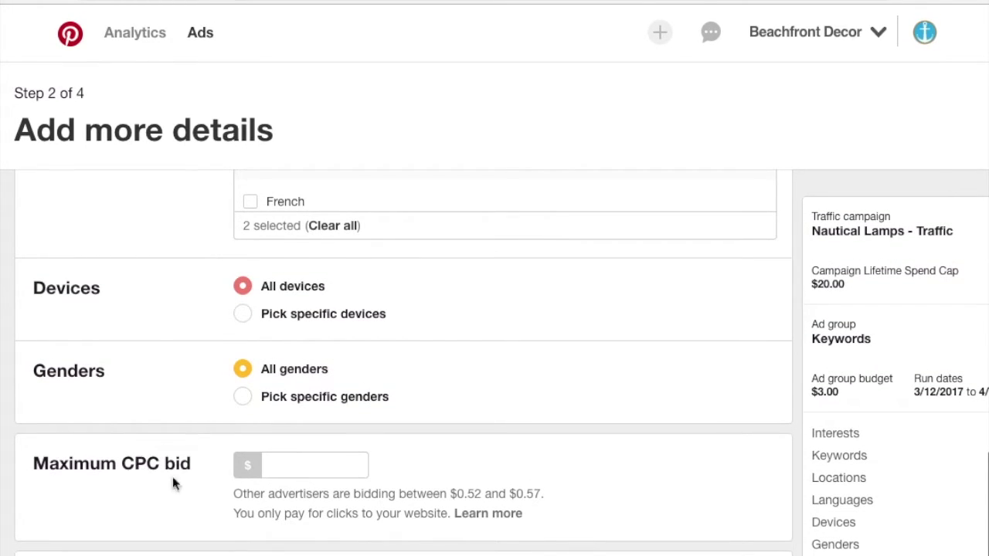
left_click_drag(234, 493, 438, 503)
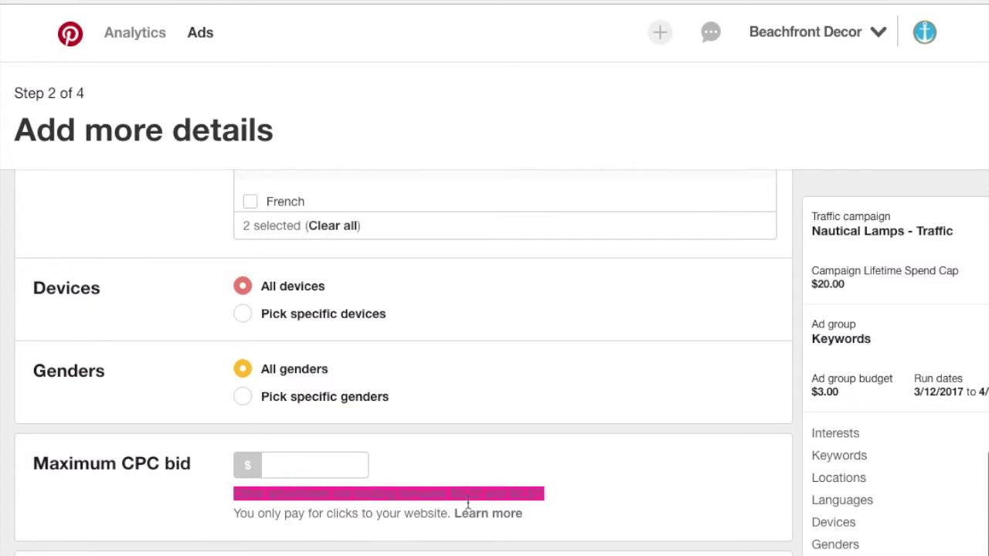
left_click(504, 502)
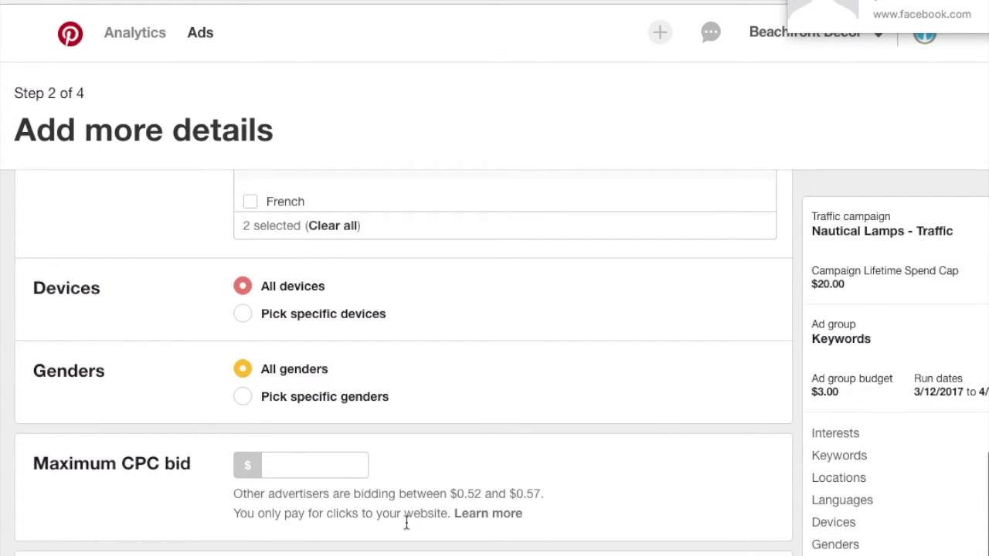
left_click(296, 464)
type("0.20")
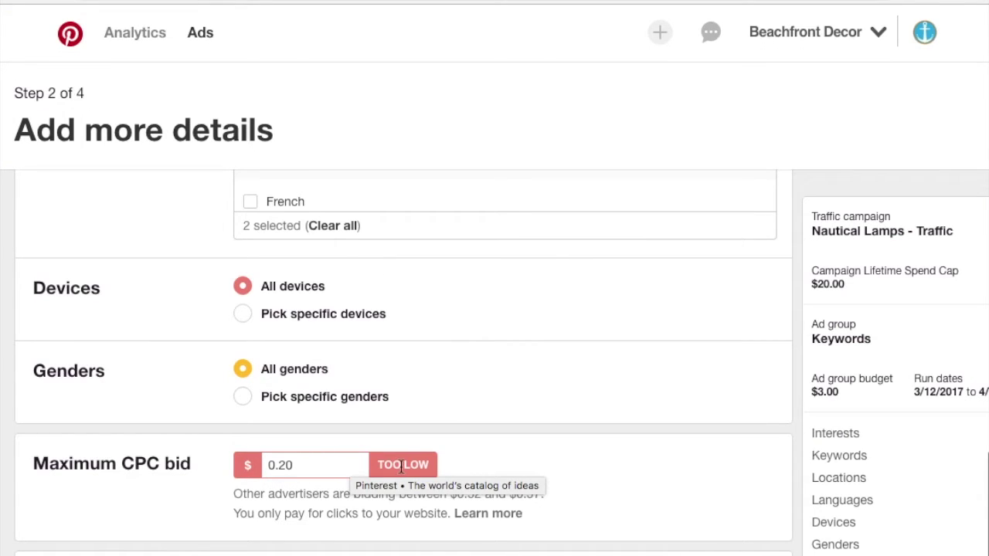
left_click(305, 466)
key("BackSpace")
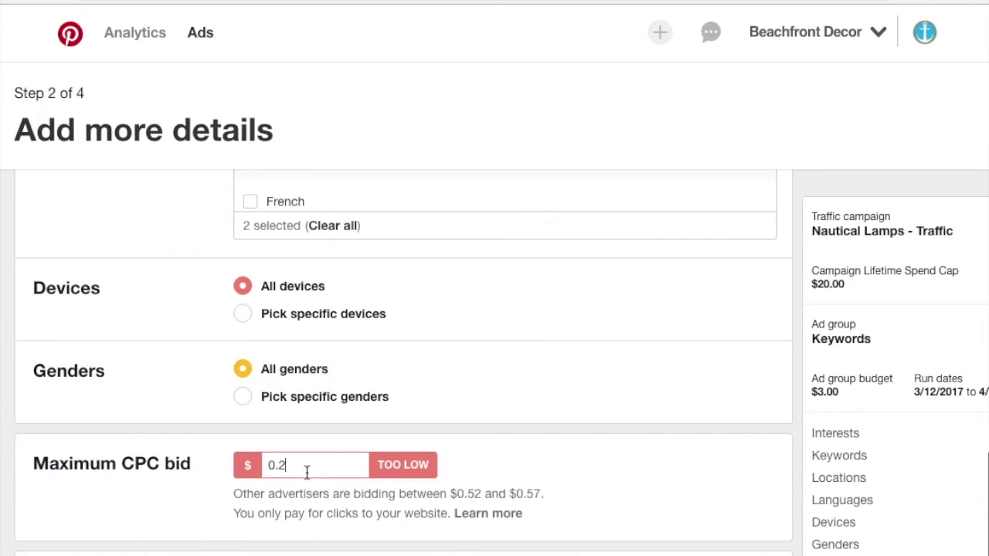
- Try maximum CPC bids of $0.25 and $0.30
left_click_drag(304, 466, 225, 463)
type("0.25")
key("BackSpace")
key("BackSpace")
type("30")
- Set the maximum CPC bid to $0.40
double_click(329, 456)
type("0.40")
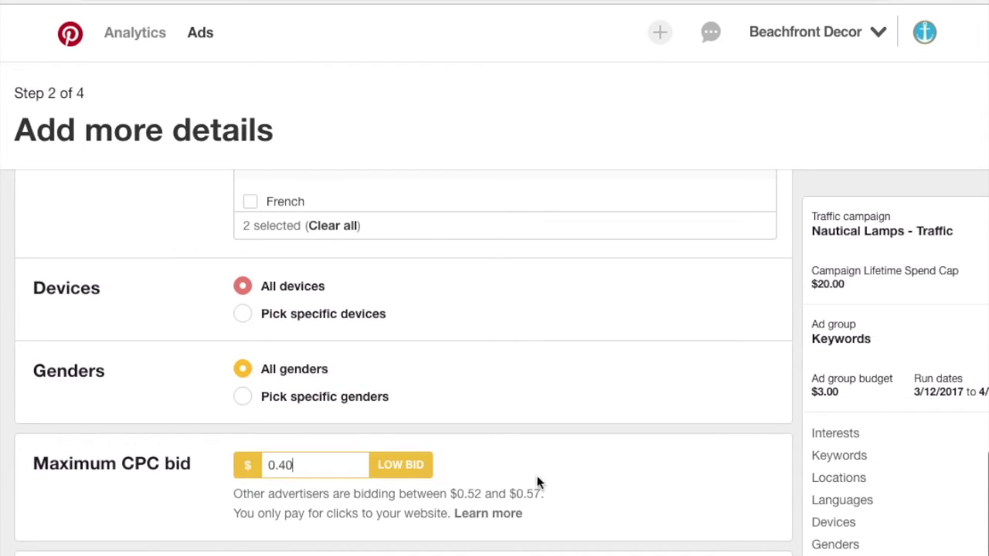
- Set the ad group's maximum CPC bid to $0.20, review the targeting settings and continue to the Pin selection
left_click_drag(377, 464, 425, 465)
left_click(478, 497)
left_click_drag(294, 465, 229, 468)
type("0.25")
key("BackSpace")
type("0")
scroll(637, 426, "up", 2)
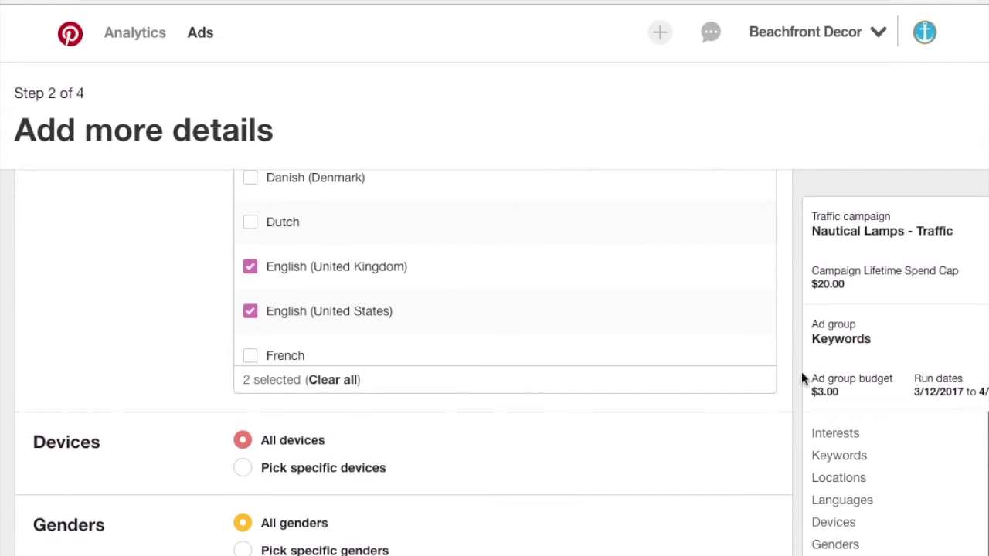
scroll(804, 386, "up", 6)
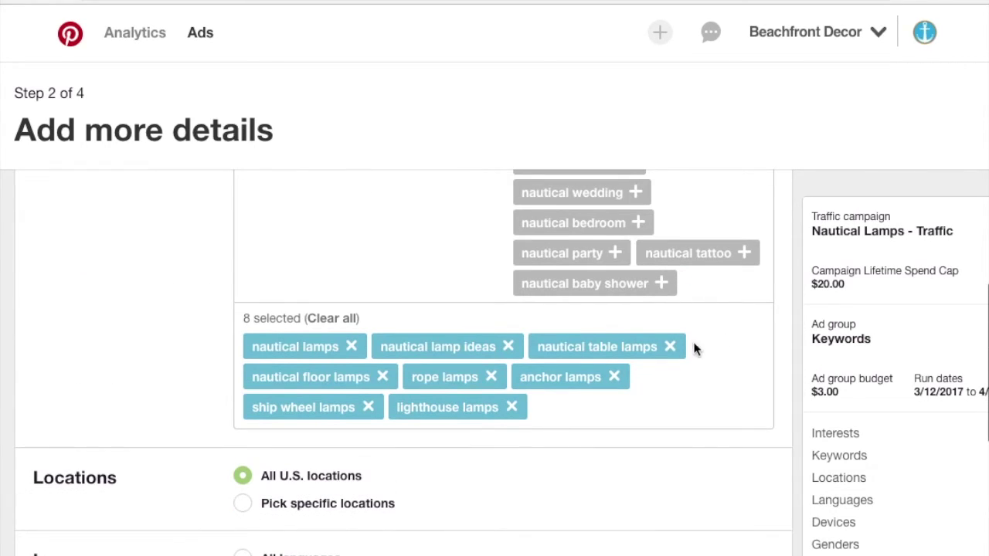
scroll(797, 371, "down", 6)
scroll(797, 373, "down", 1)
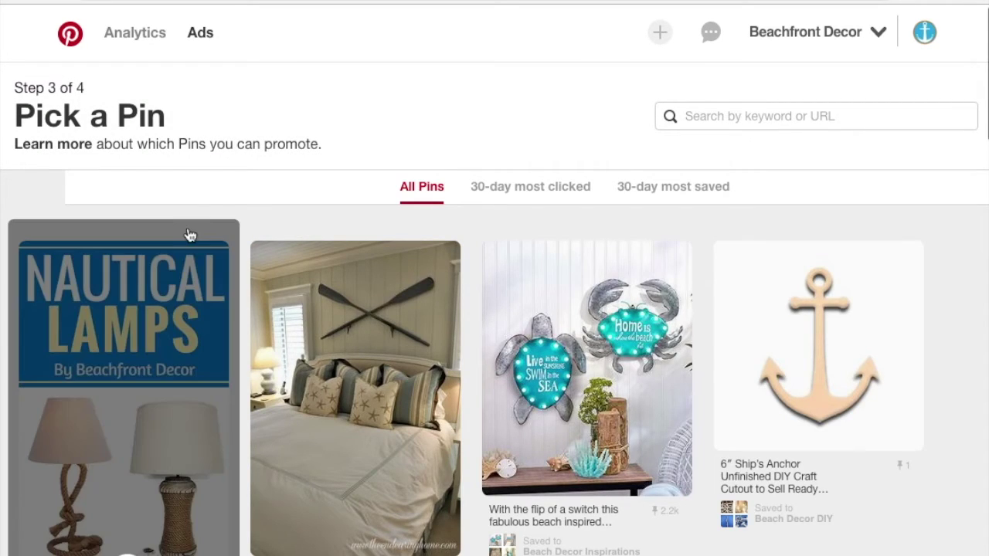
- Look over the available Pins and pick the "Nautical Lamps" Pin with the lamp collage for promotion
scroll(132, 430, "down", 4)
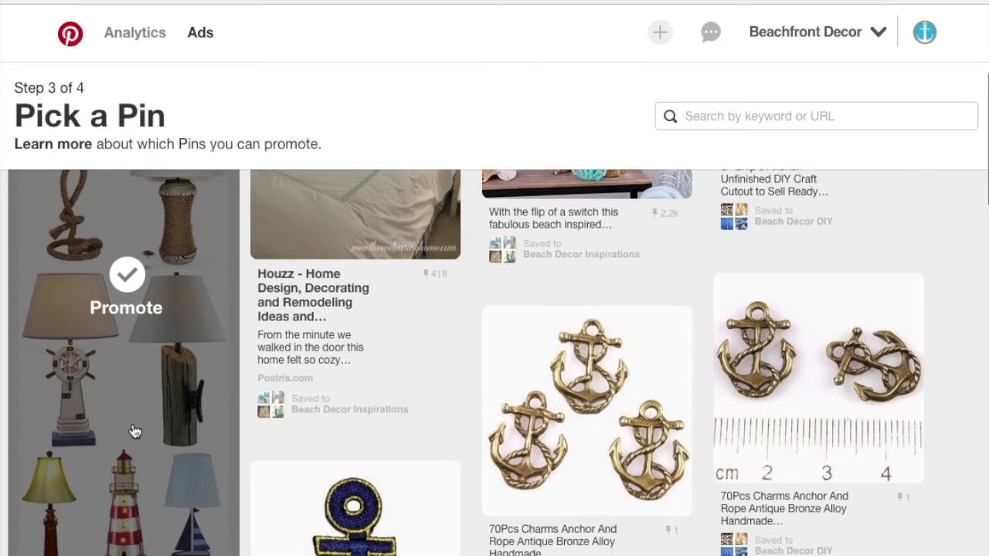
scroll(133, 430, "down", 1)
scroll(130, 430, "up", 1)
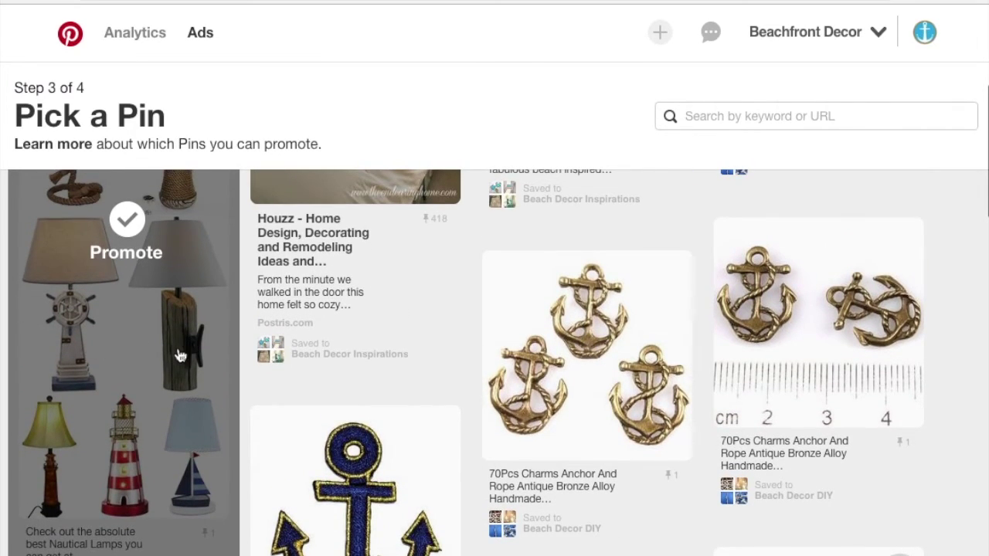
scroll(177, 386, "up", 4)
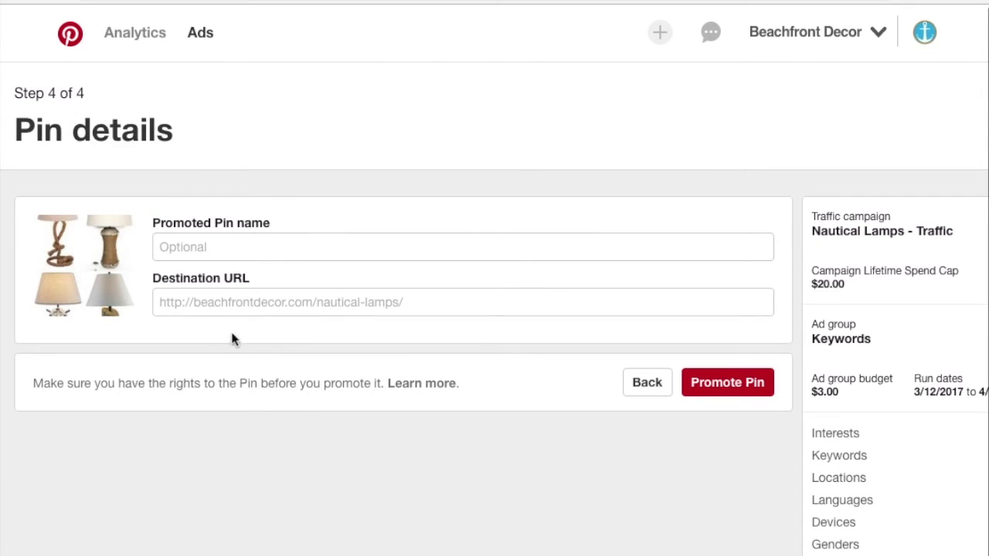
- Name the promoted Pin "Nautical Lamps Pin 1"
left_click(302, 249)
type("Naut")
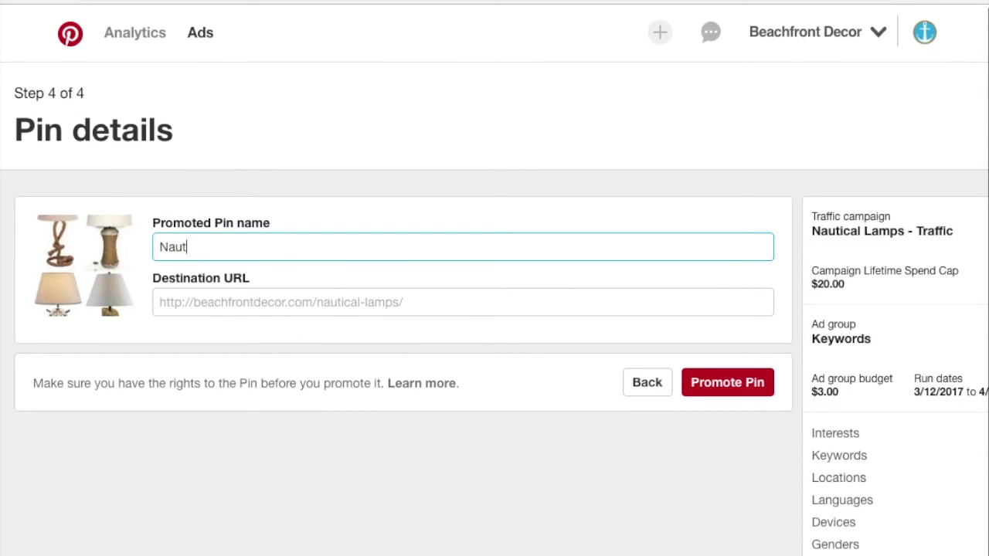
type("ical Lamps Pin 1")
key("Tab")
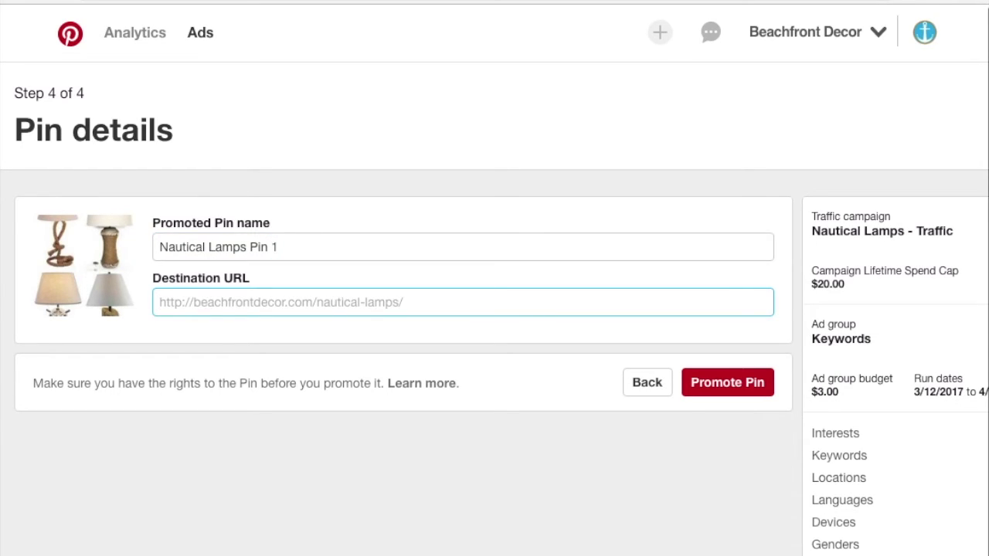
type("http;")
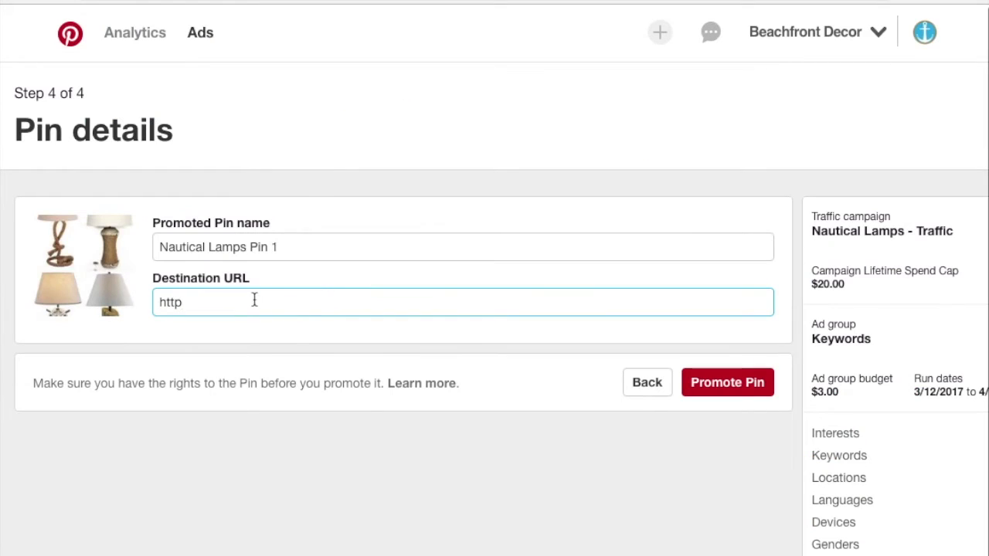
left_click_drag(254, 298, 93, 297)
type("http://beachfrontdecor.com/nautical-lamps/")
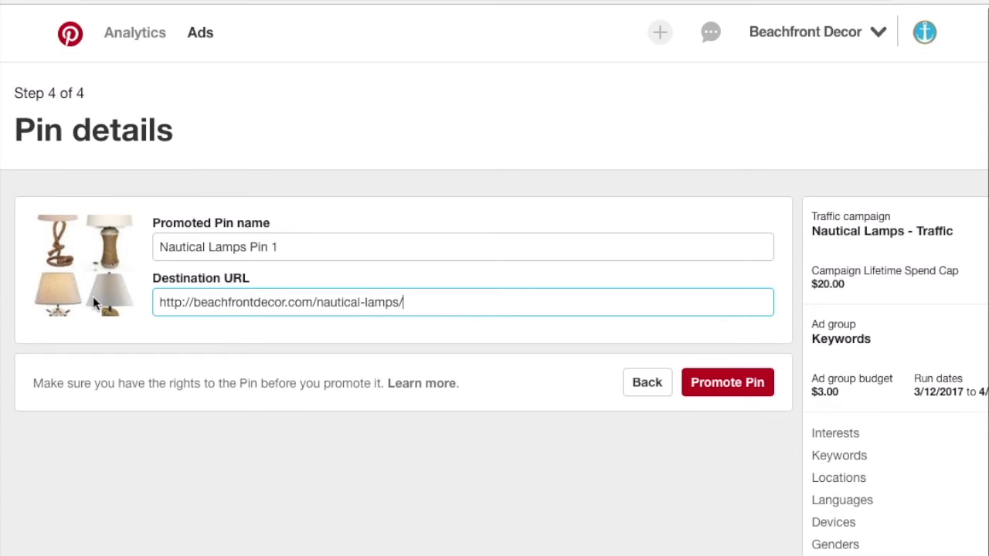
- Append the tracking parameters "?utm_campaign=pinterest-traffic-nautical-lamps&utm_source=pinterest" to the destination URL
type("?utm_campaign")
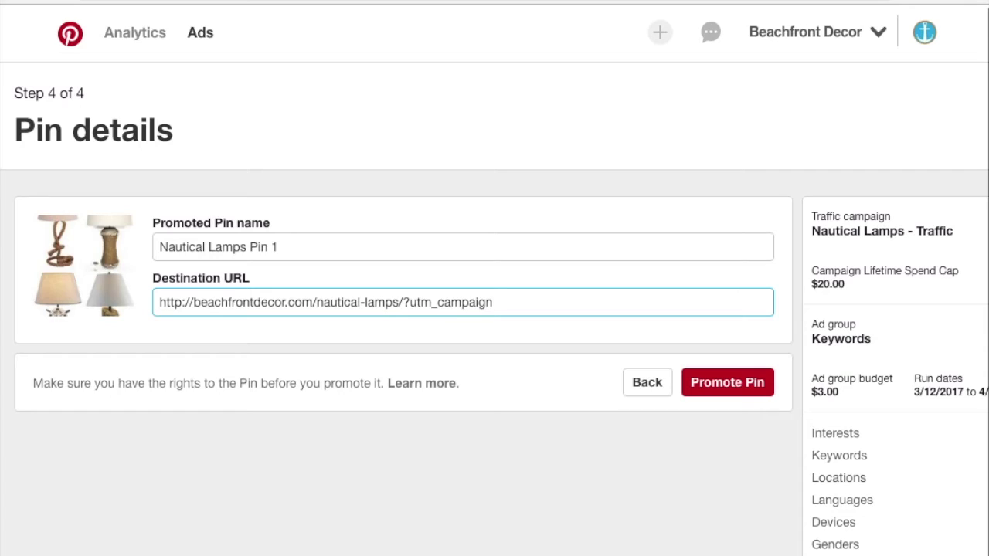
type("=pinterest-tr")
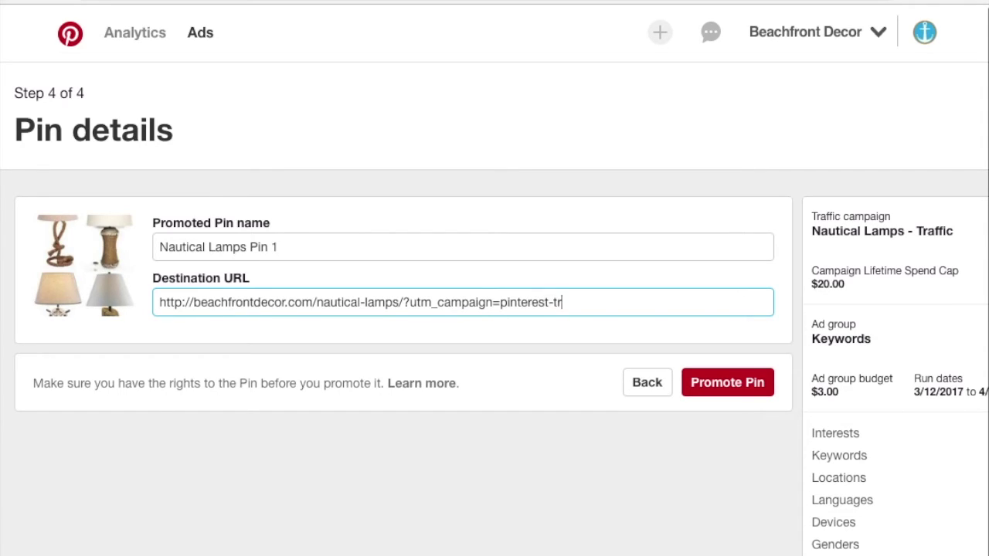
type("affic-nautical")
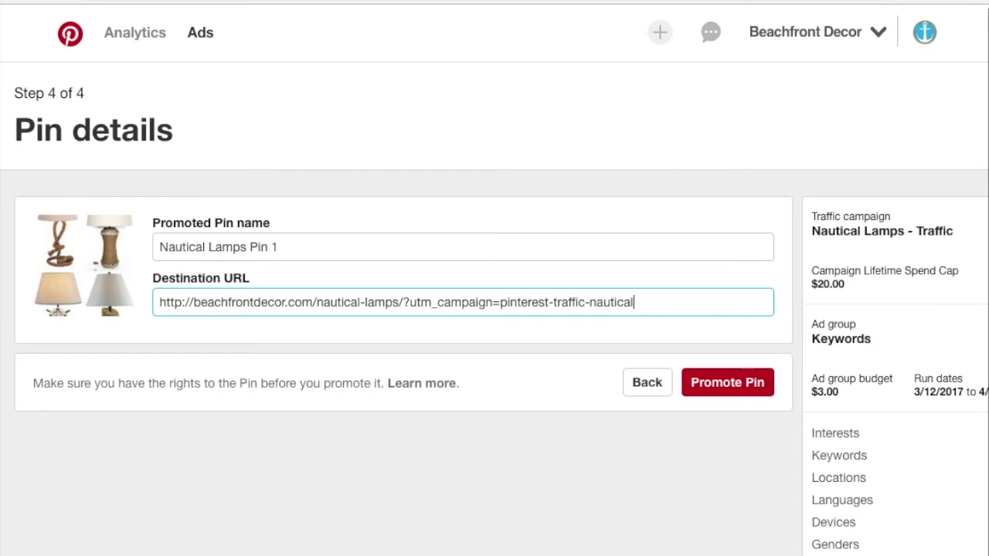
type("-lamps&utm_source")
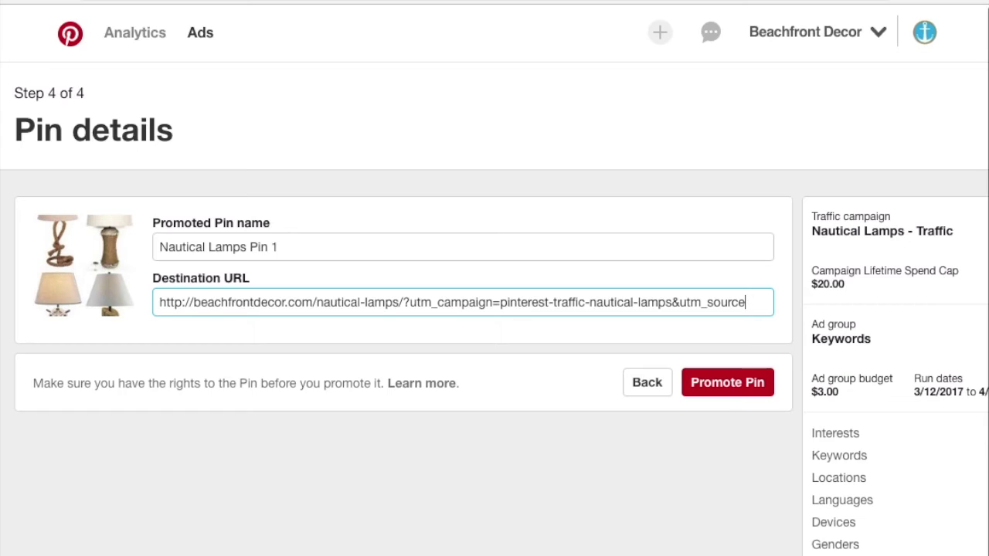
type("=pinterest")
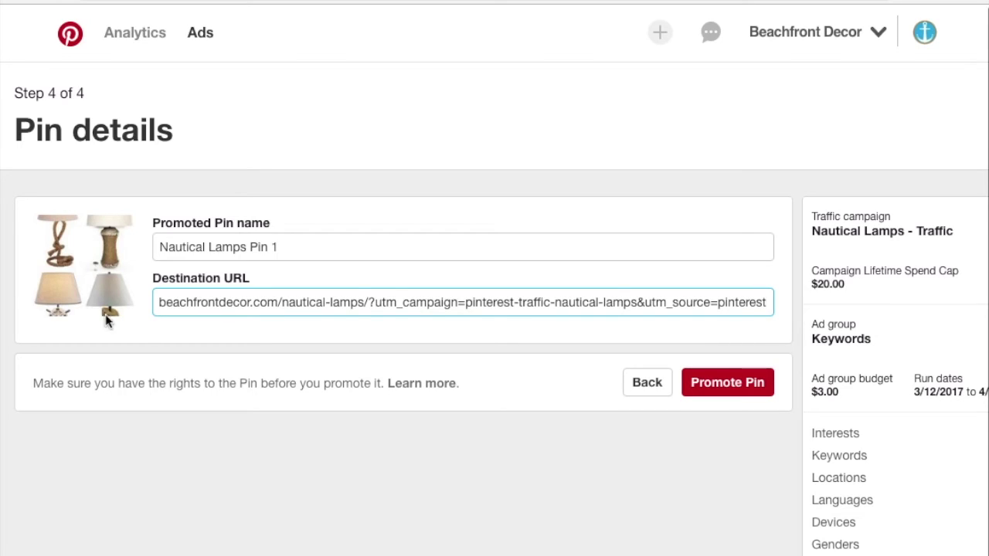
- Check the Pin name and the tracking parameters in the destination URL, and submit the Pin for promotion
left_click_drag(369, 302, 653, 307)
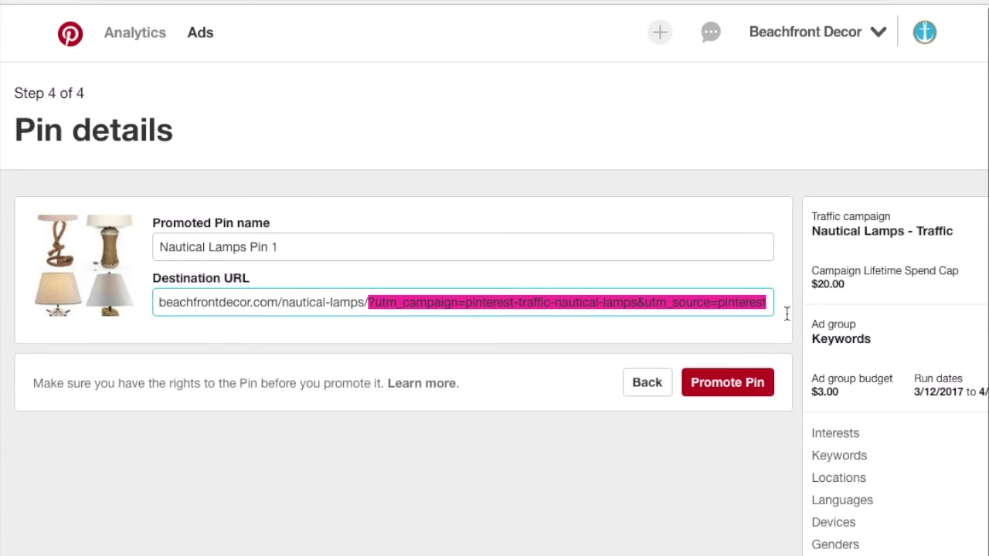
left_click(755, 303)
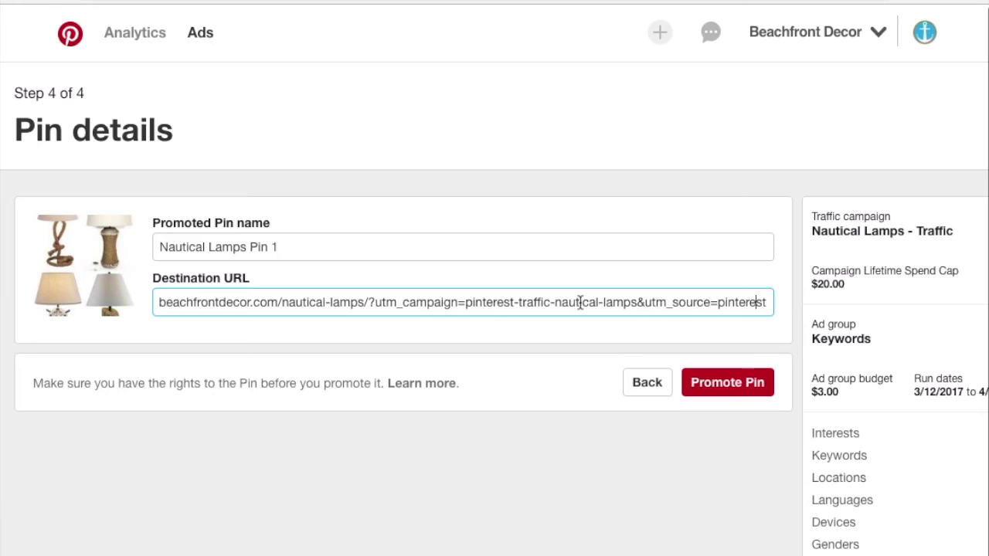
left_click(329, 250)
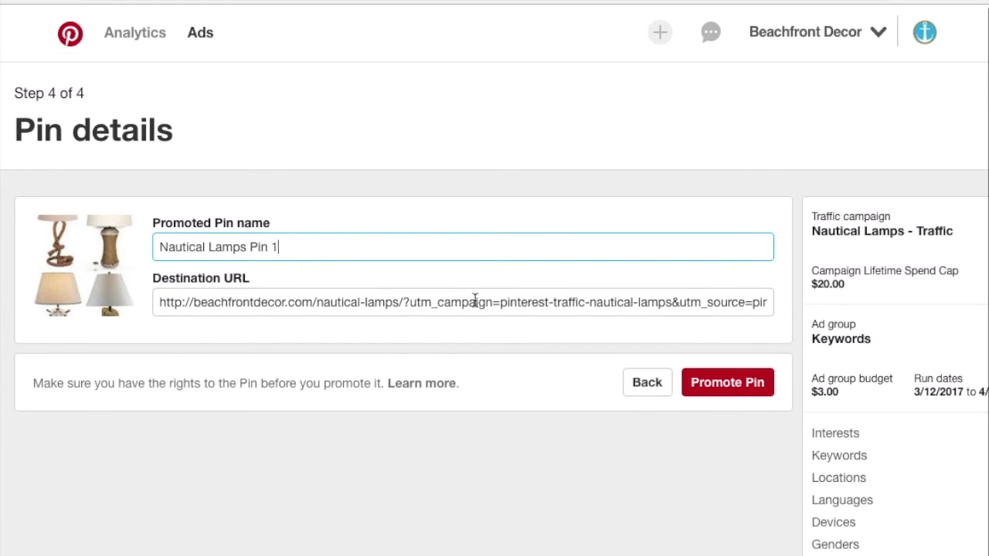
left_click_drag(402, 302, 613, 323)
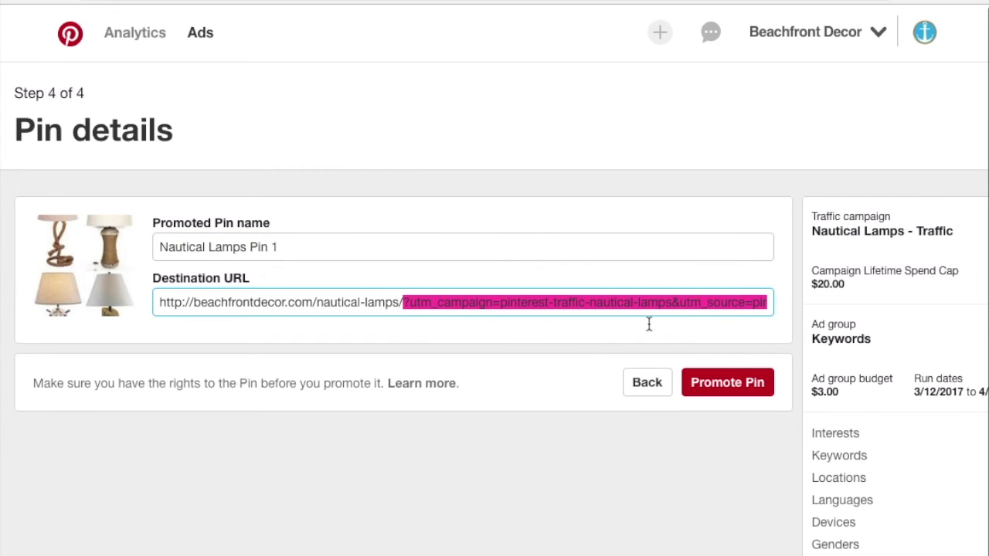
left_click(604, 330)
left_click(754, 382)
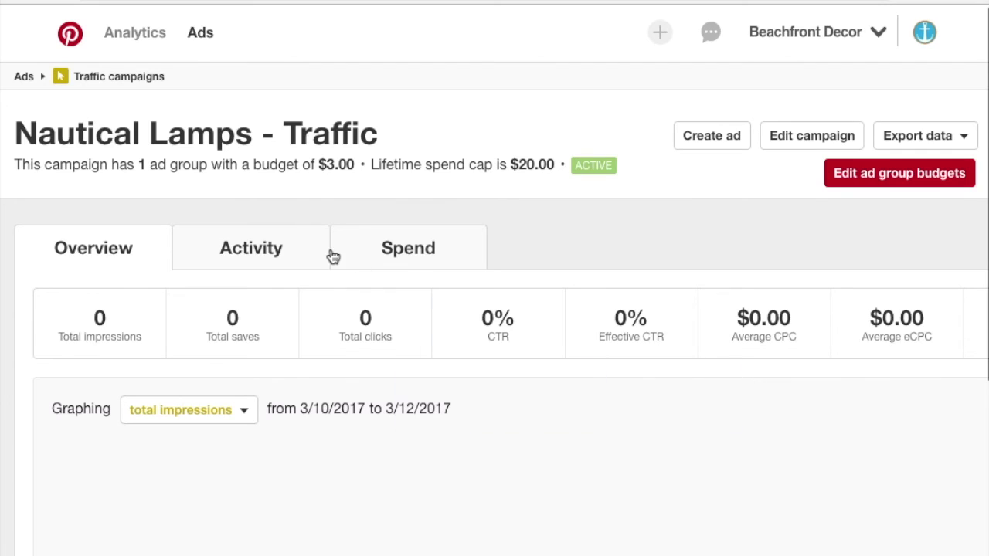
- Open the Keywords ad group from the campaign's ad group list and examine its settings and promoted Pins
scroll(616, 363, "down", 5)
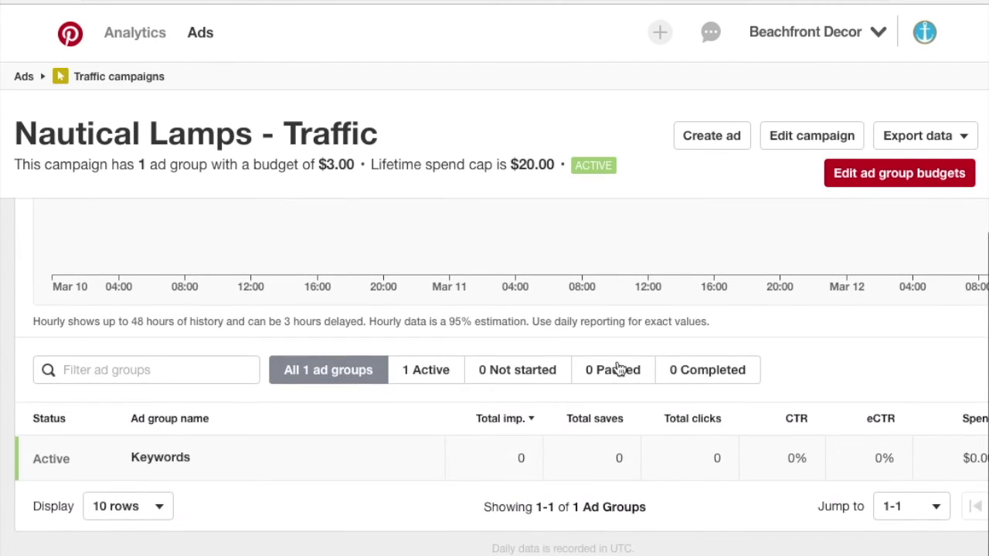
mouse_move(162, 468)
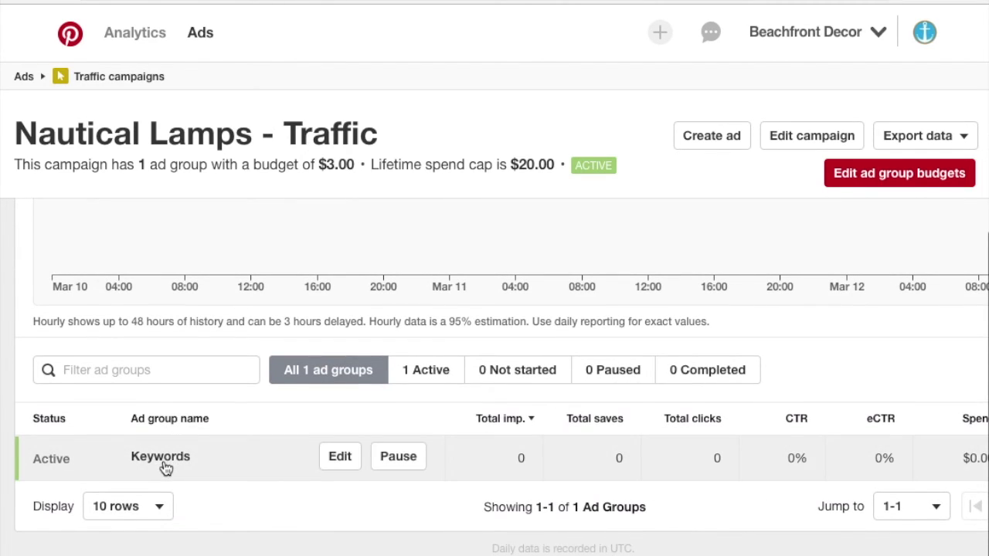
left_click(252, 469)
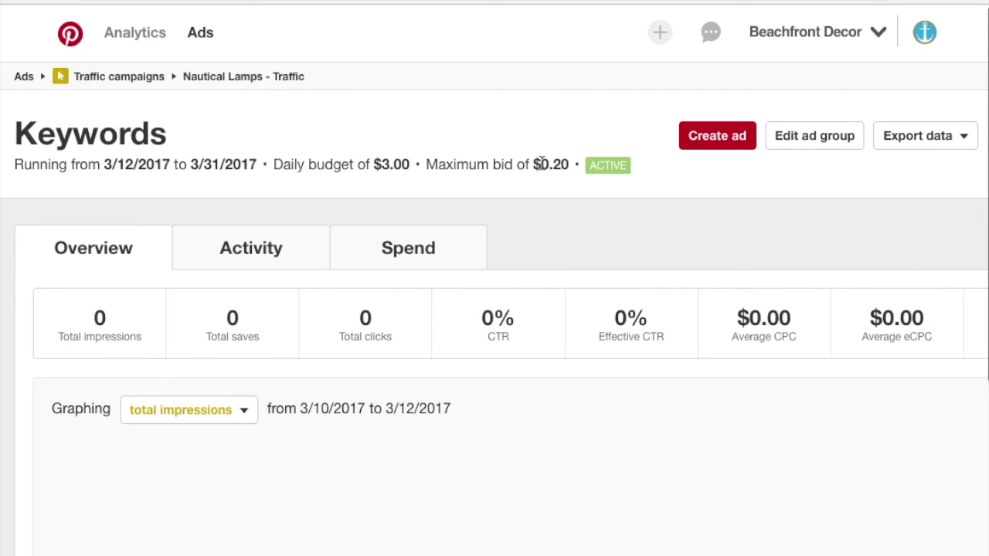
scroll(543, 225, "down", 5)
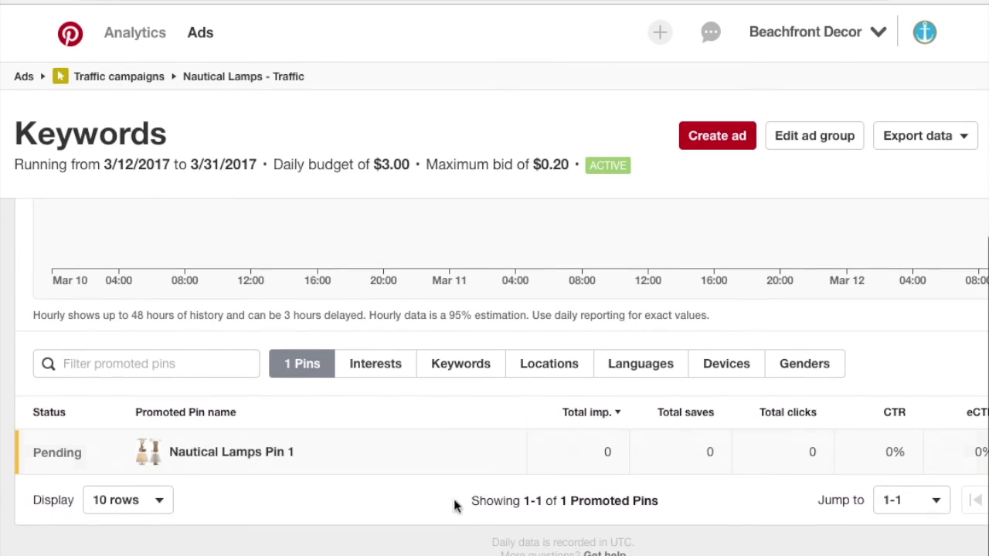